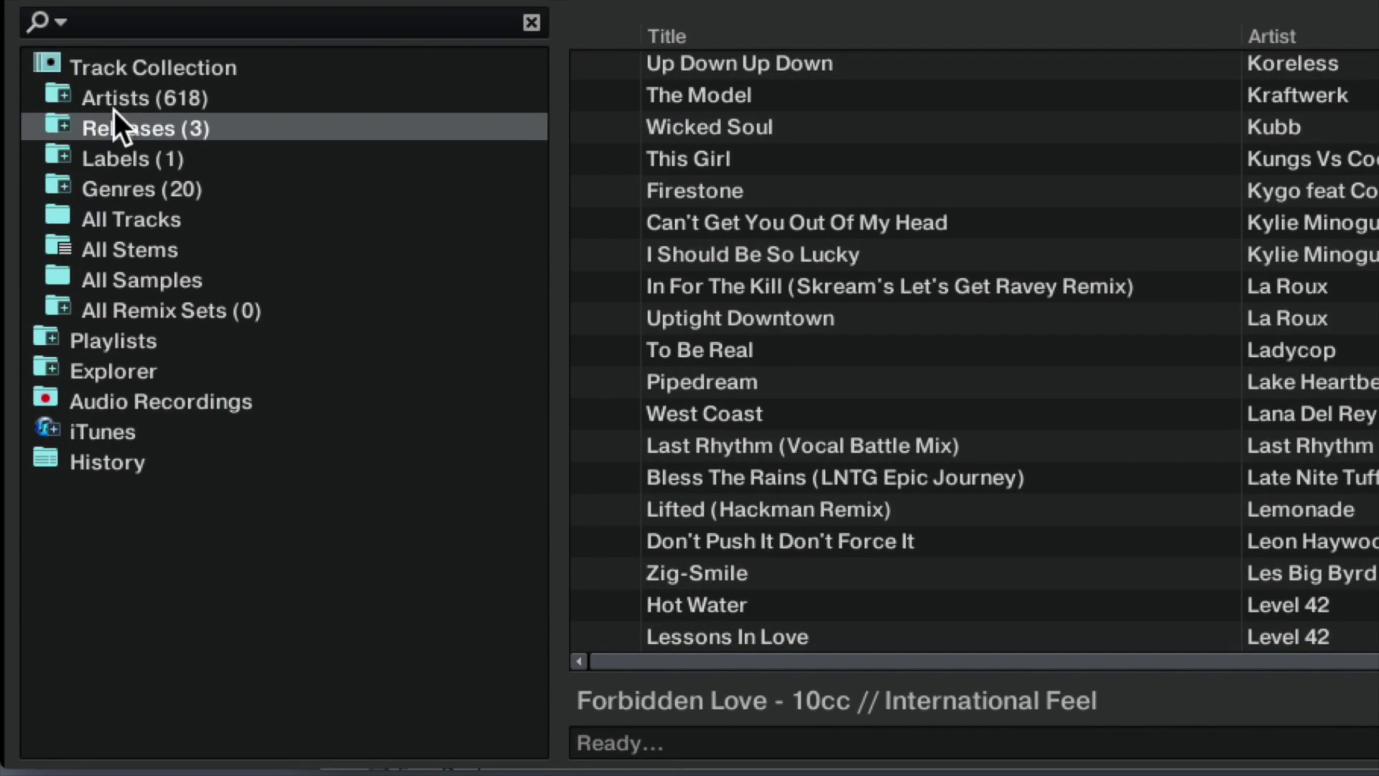
# Step: Change Up Down Up Down's genre from Chill Out to Lounge and view the new Lounge folder
pyautogui.click(123, 191)
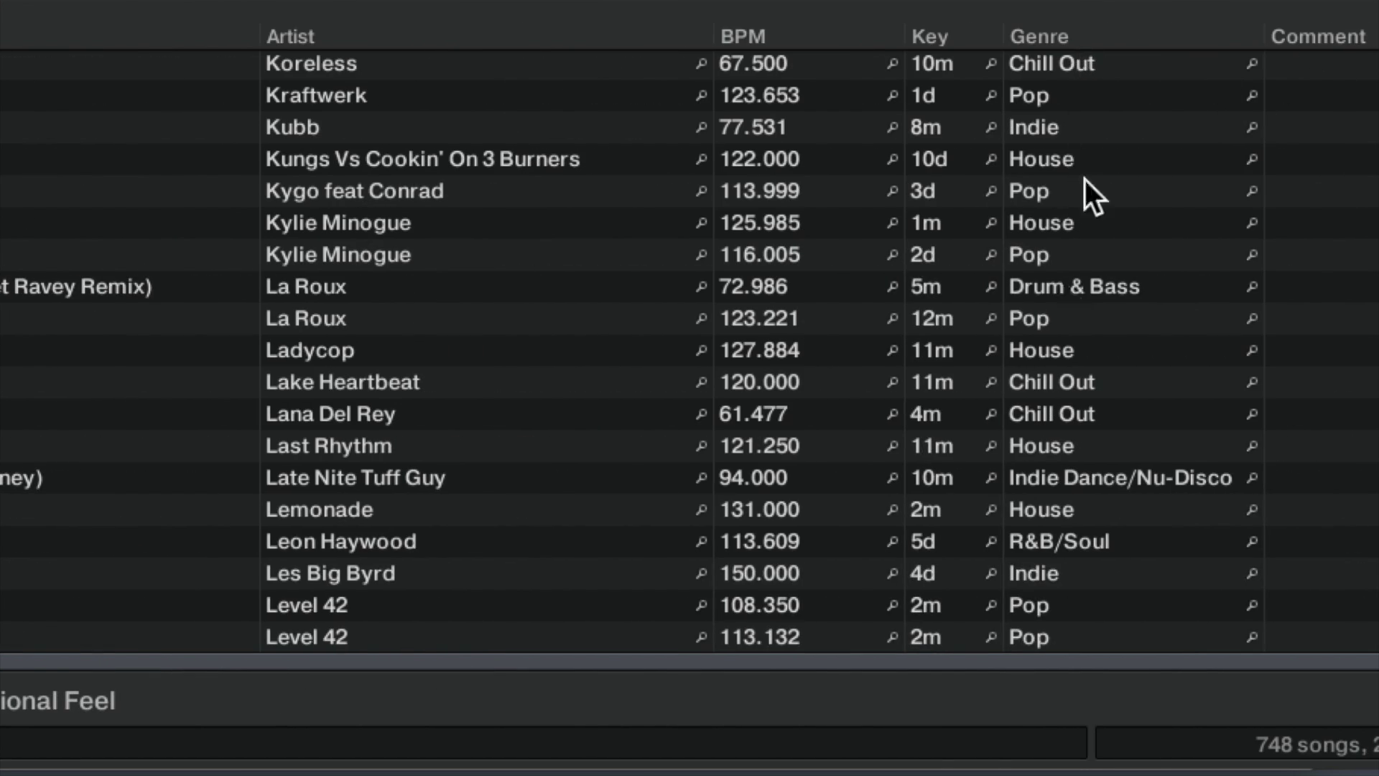
pyautogui.click(1068, 68)
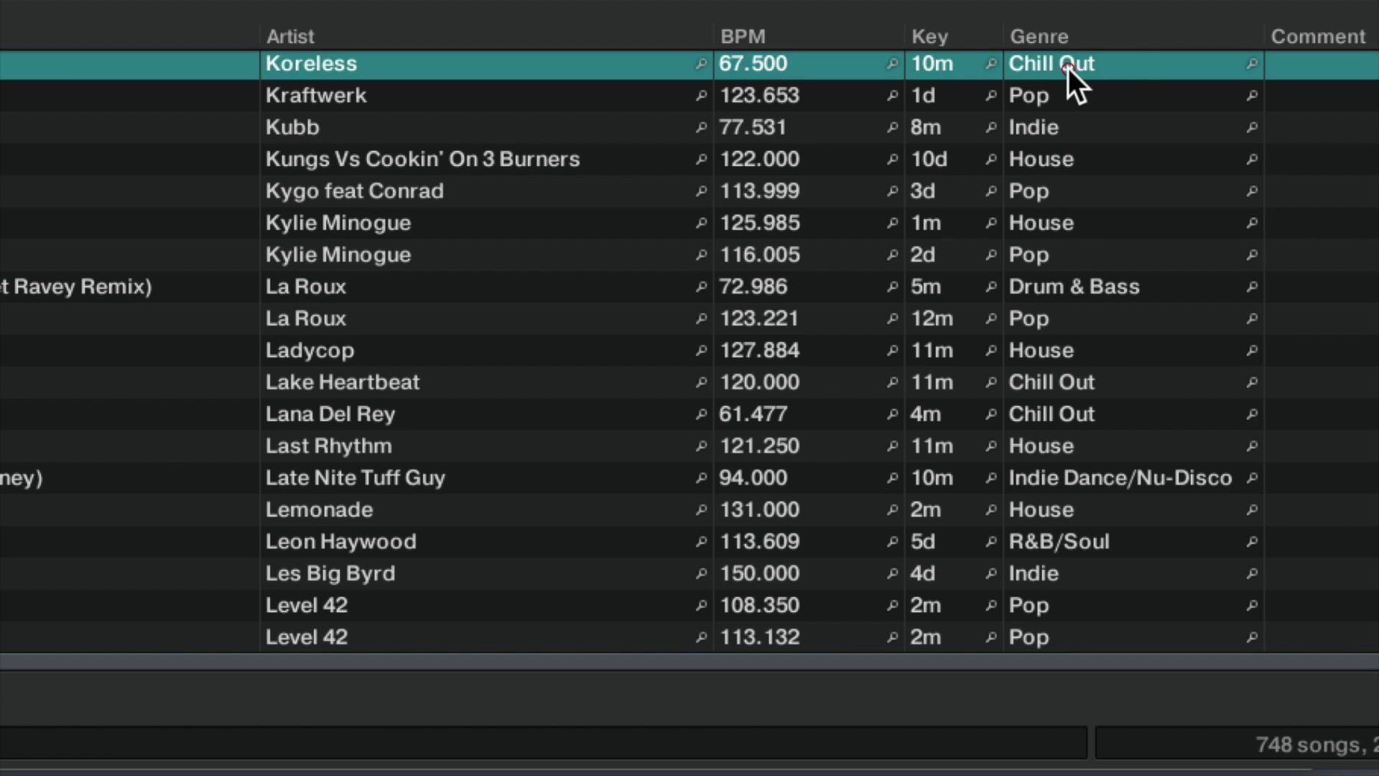
pyautogui.click(1067, 68)
pyautogui.write('Lounge')
pyautogui.press('Delete')
pyautogui.press('Delete')
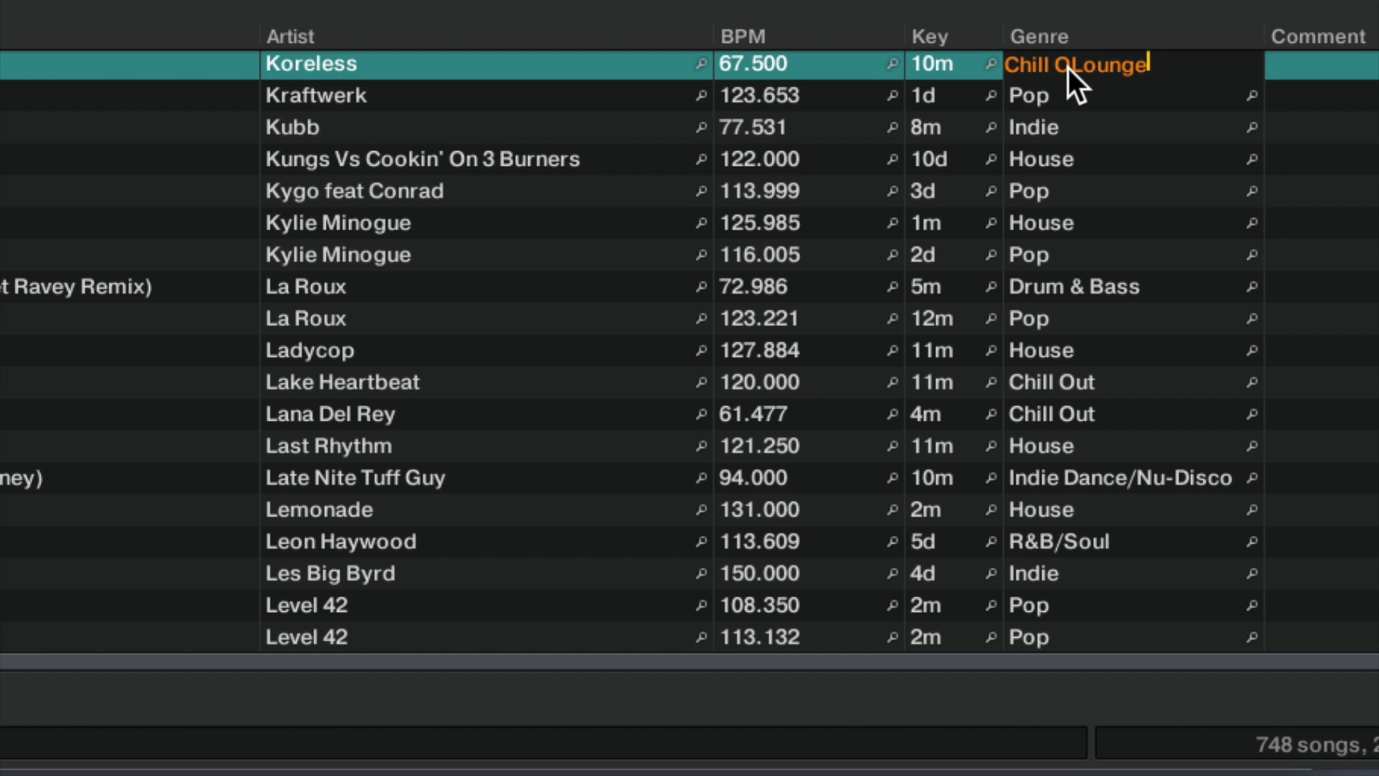
pyautogui.press('Delete')
pyautogui.press('BackSpace')
pyautogui.press('BackSpace')
pyautogui.press('BackSpace')
pyautogui.press('BackSpace')
pyautogui.press('BackSpace')
pyautogui.press('BackSpace')
pyautogui.press('Return')
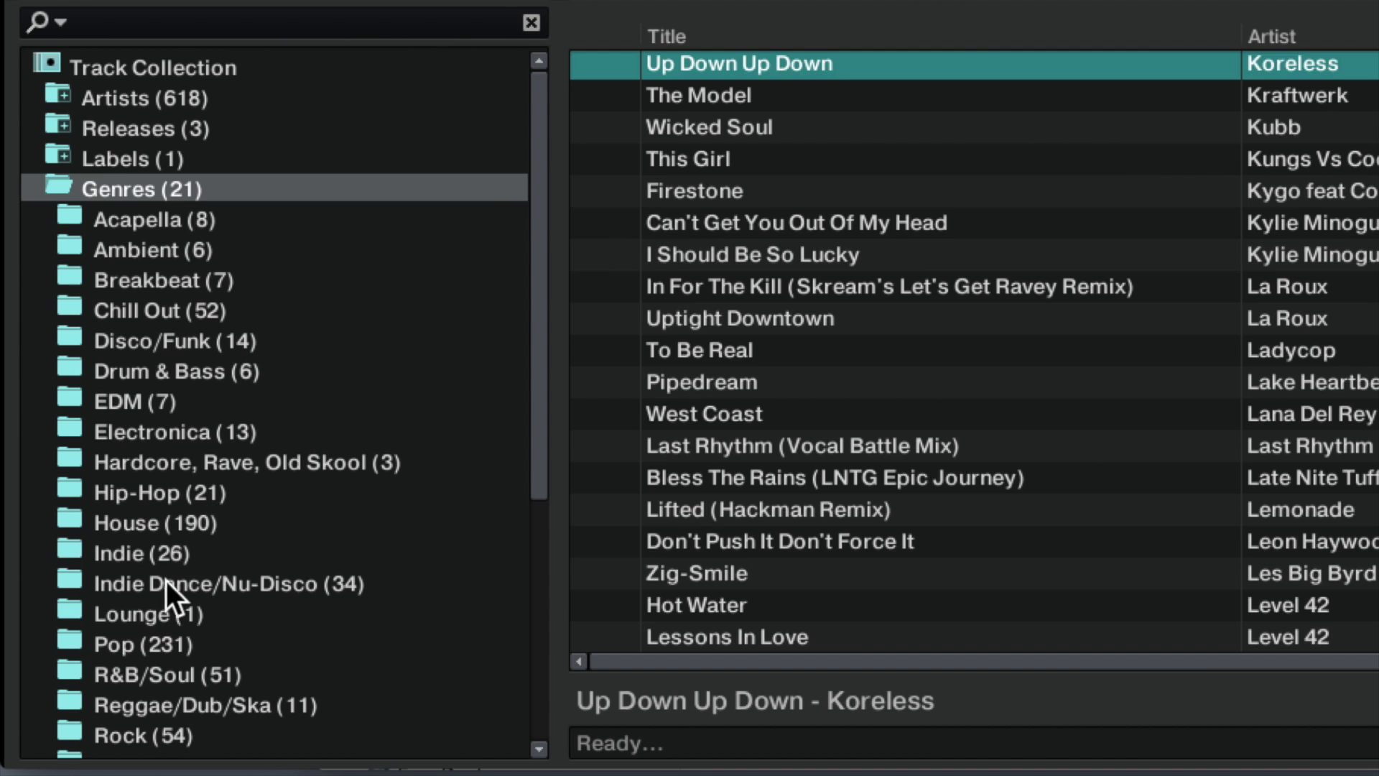
pyautogui.click(160, 606)
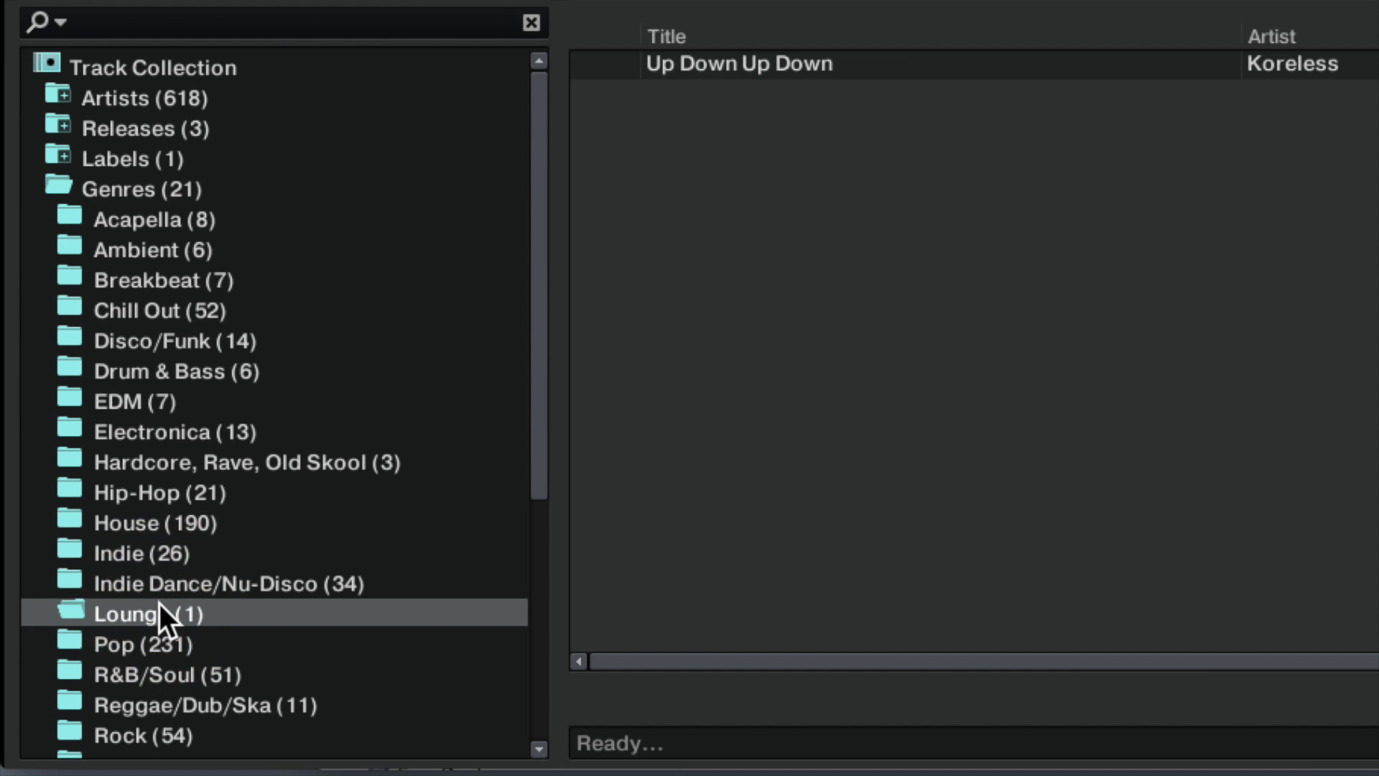
# Step: Collapse the Genres folder, then expand and re-collapse Artists (618) to show all tracks
pyautogui.doubleClick(124, 191)
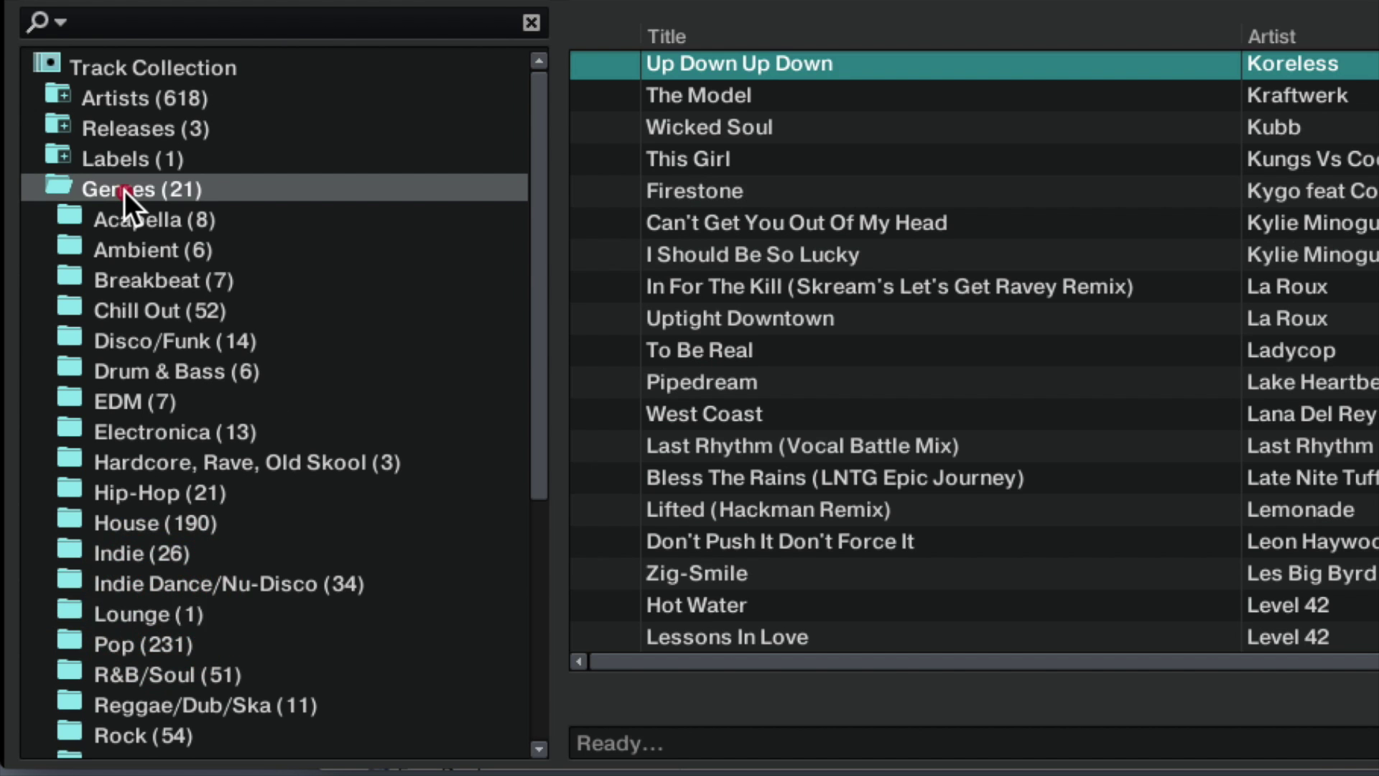
pyautogui.doubleClick(106, 101)
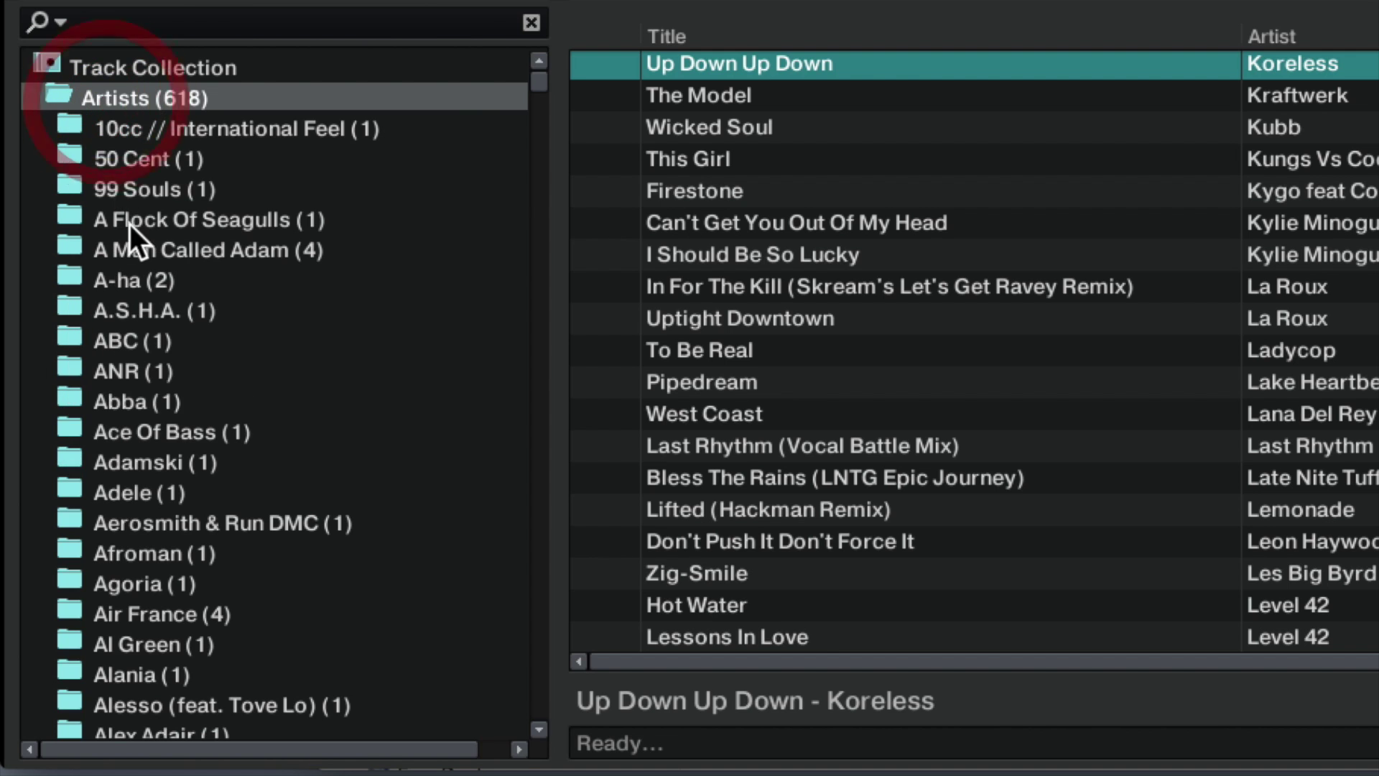
pyautogui.doubleClick(123, 95)
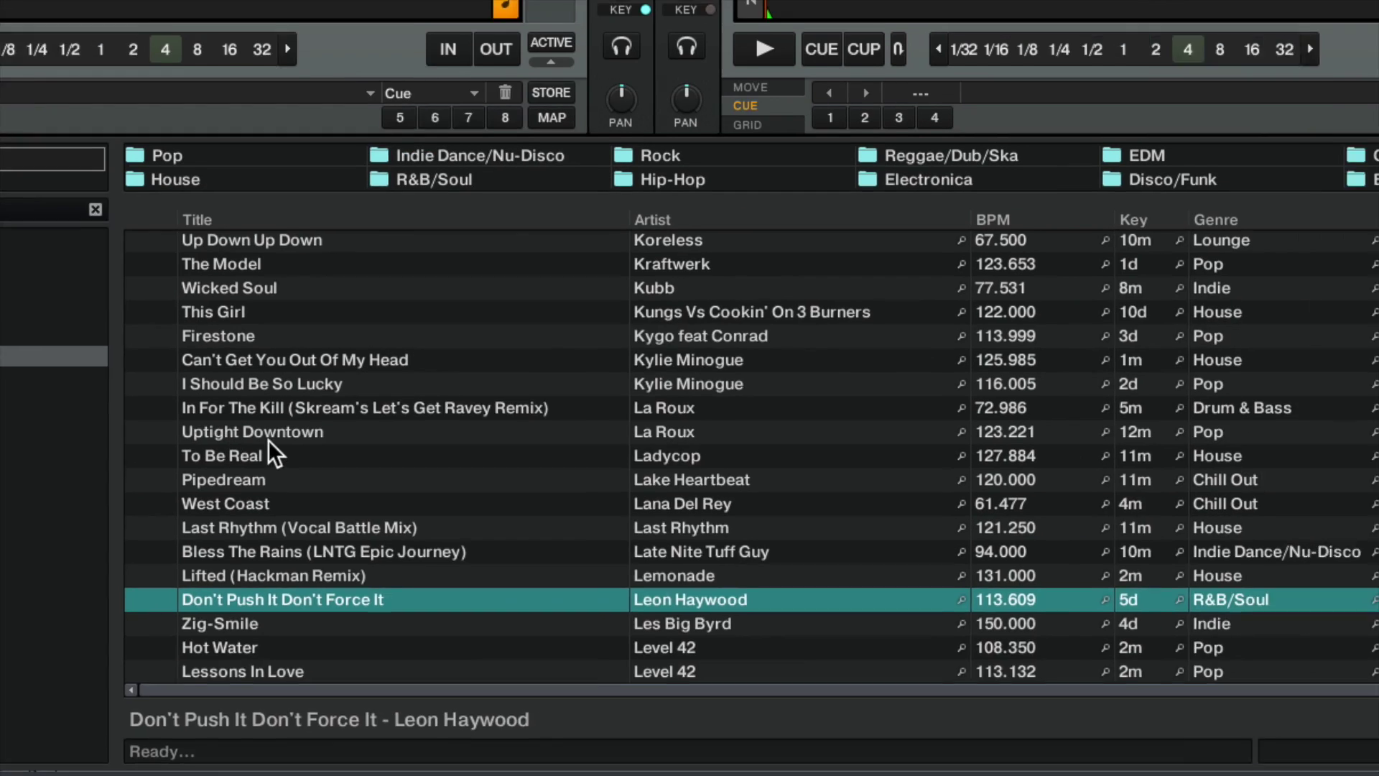
# Step: Select all 748 tracks and bulk-edit them with the Release field ticked and left empty
pyautogui.click(228, 462)
pyautogui.hotkey('ctrl', 'a')
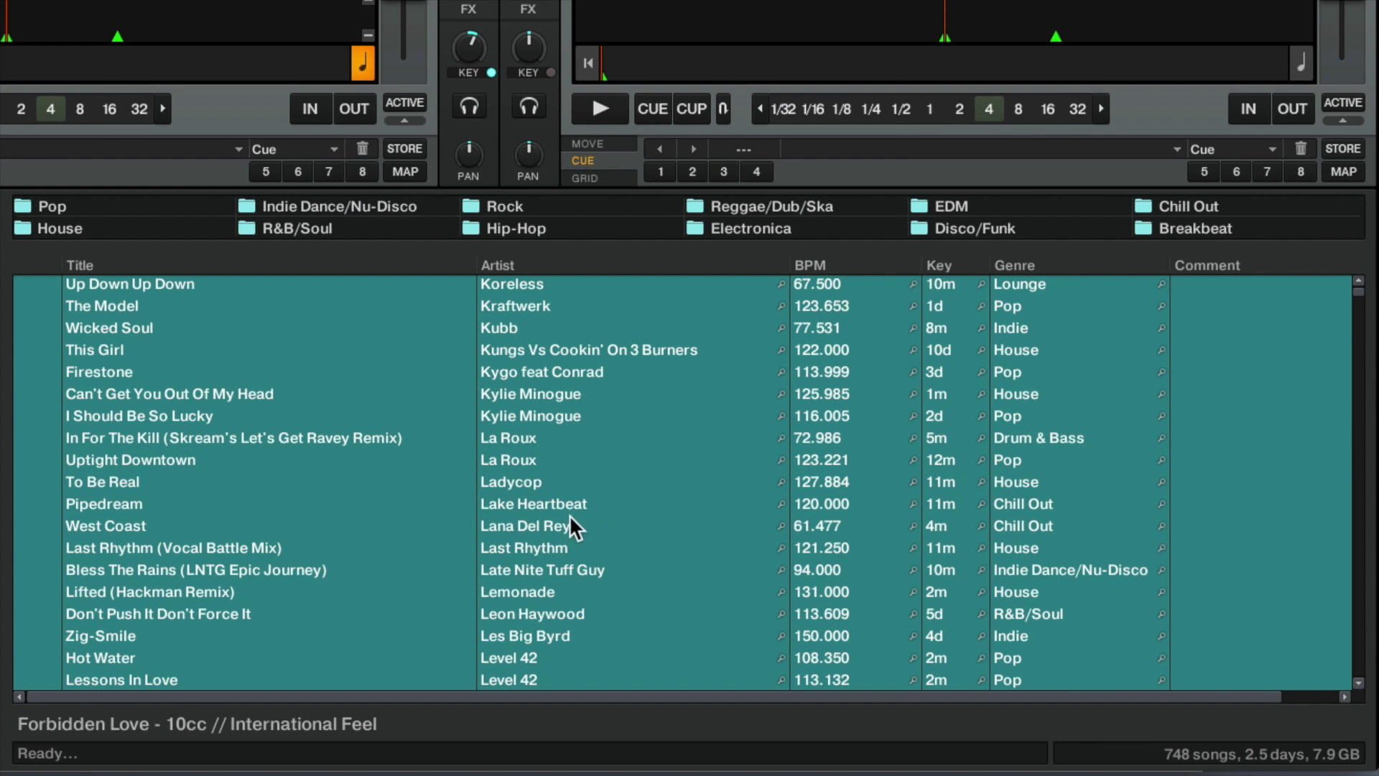
pyautogui.rightClick(613, 512)
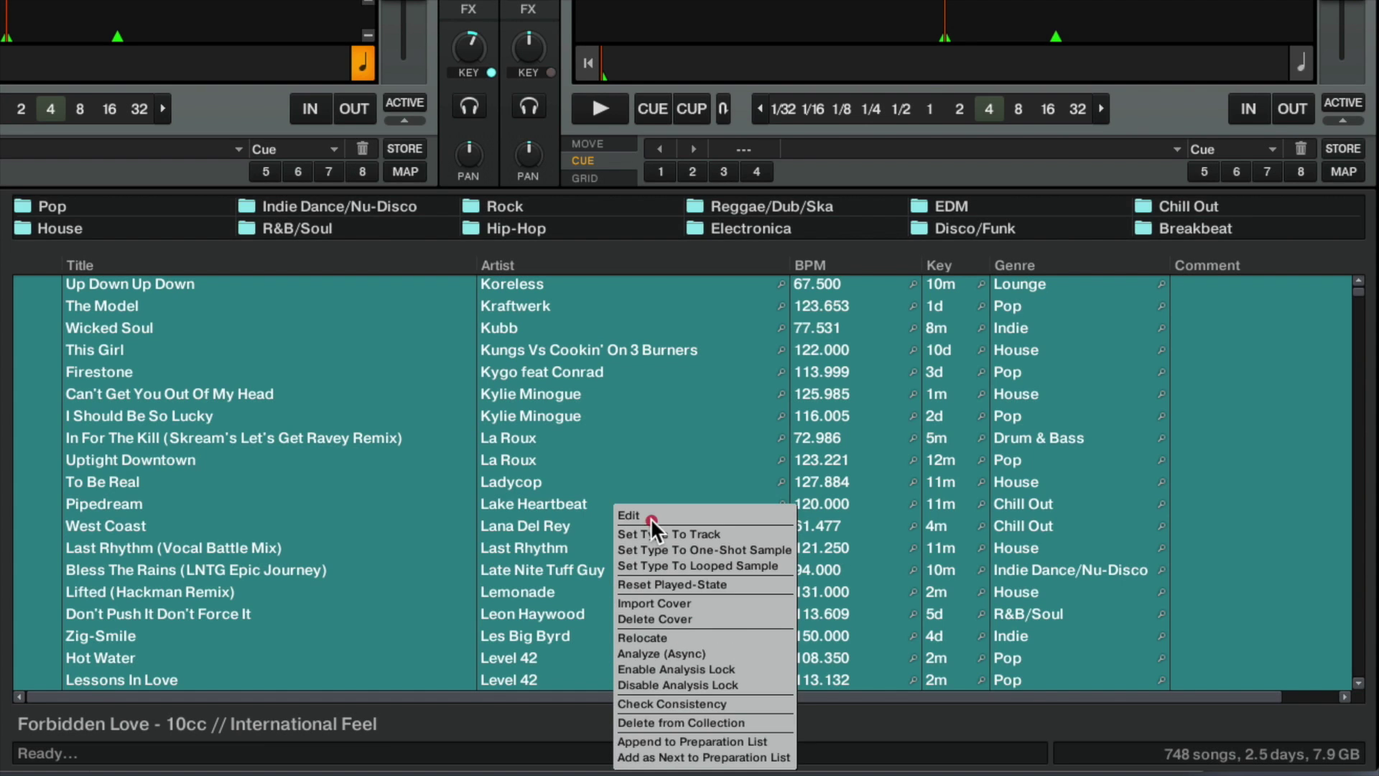
pyautogui.click(649, 516)
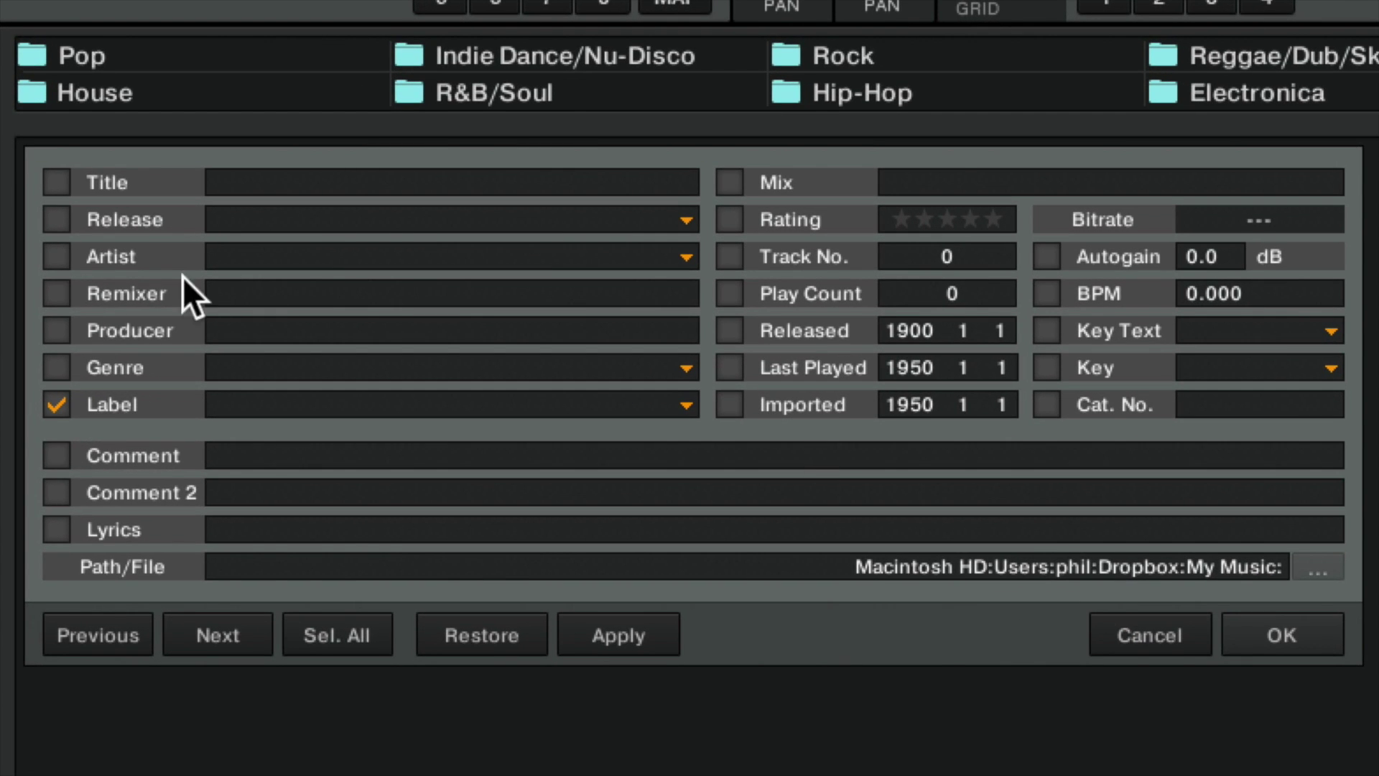
pyautogui.click(66, 217)
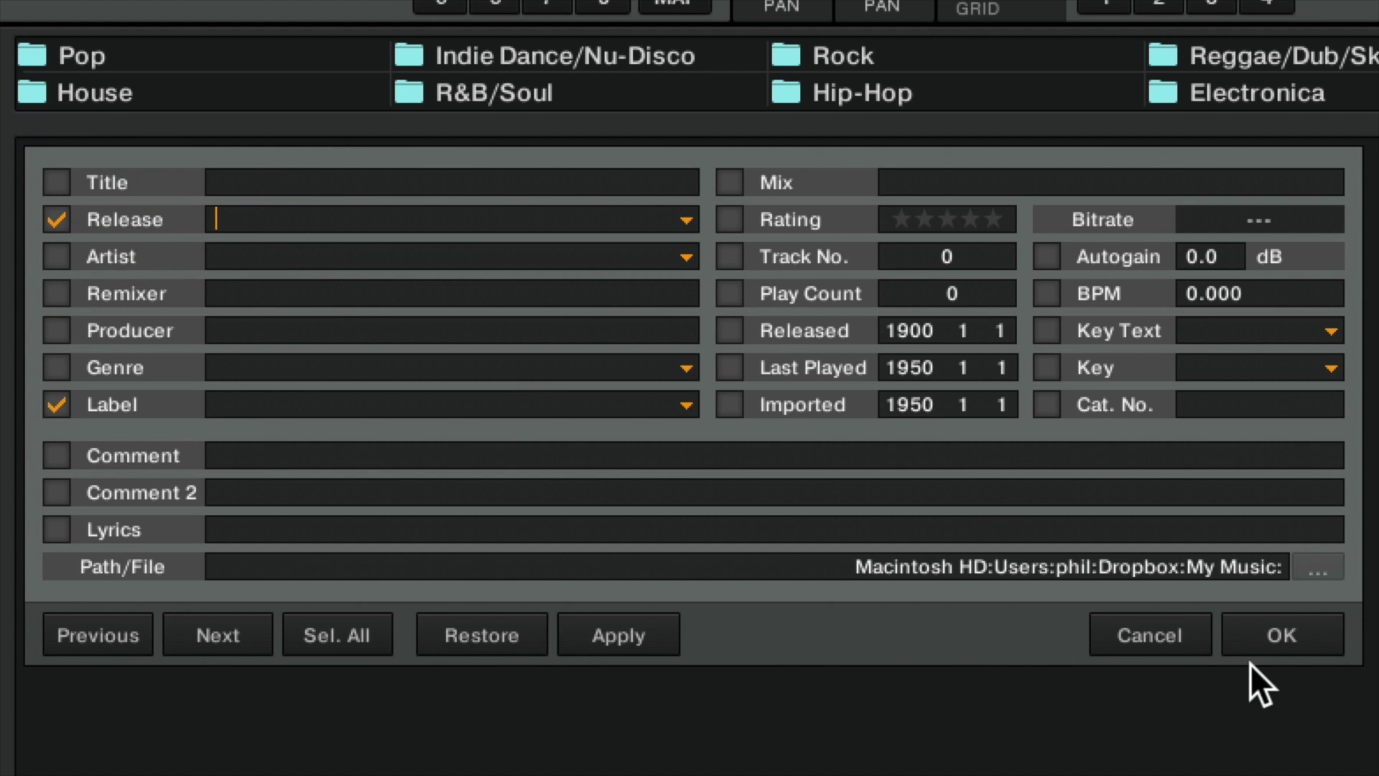
pyautogui.click(1268, 642)
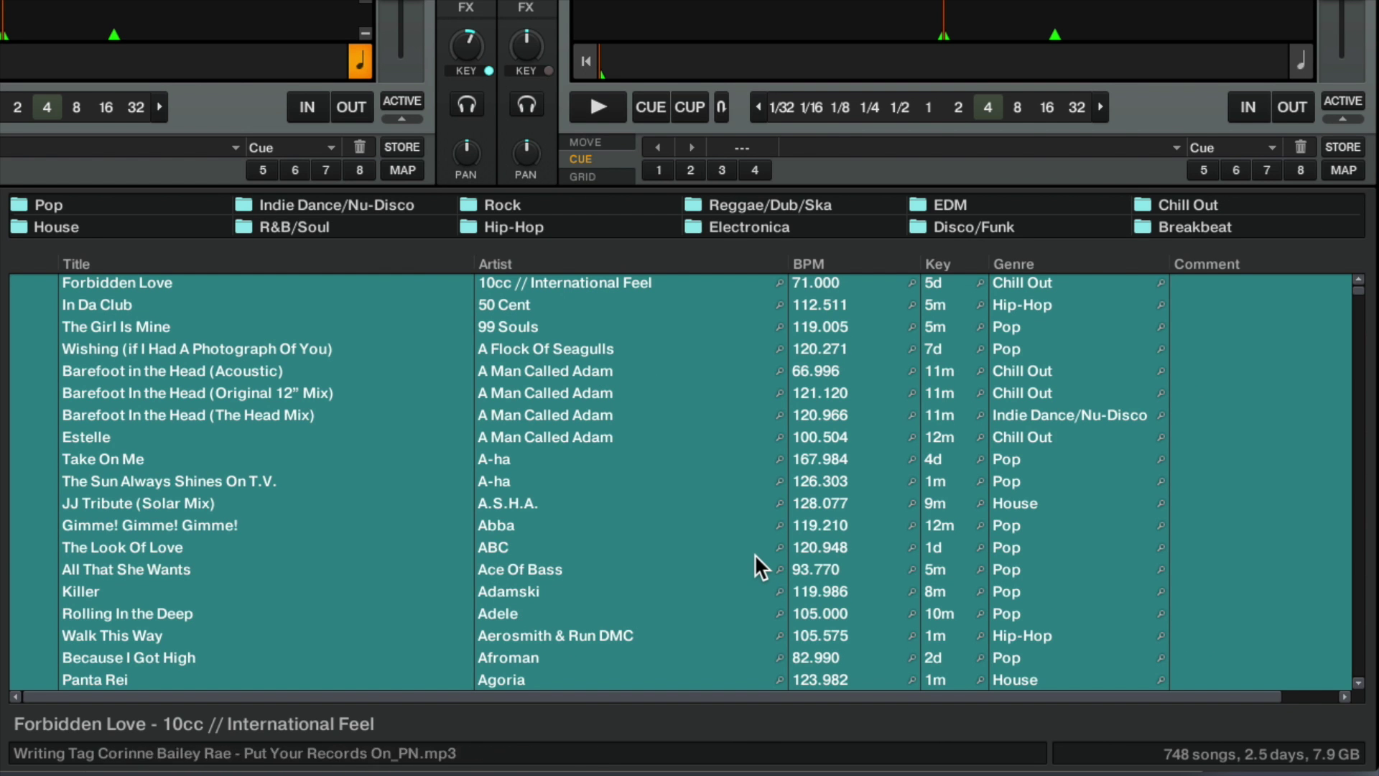
pyautogui.click(259, 482)
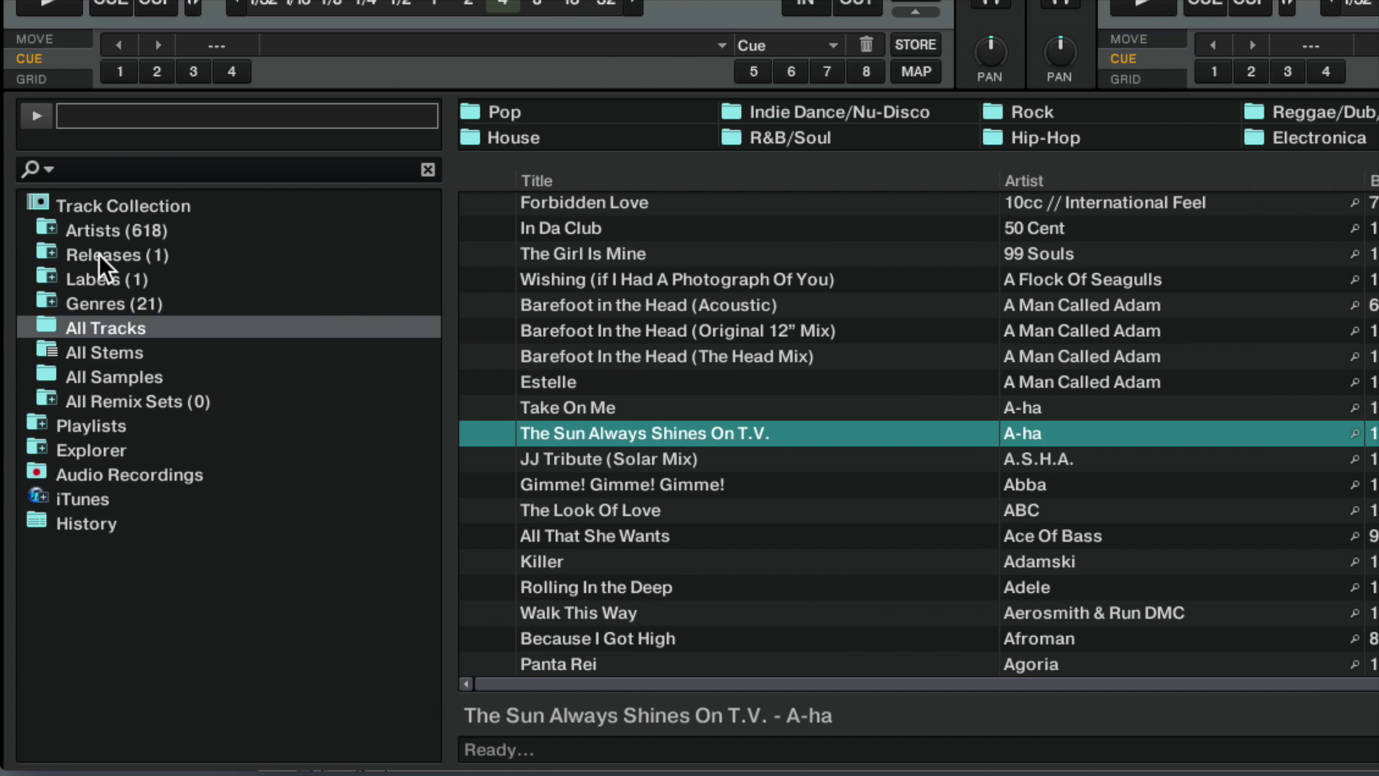
pyautogui.click(100, 255)
pyautogui.click(99, 255)
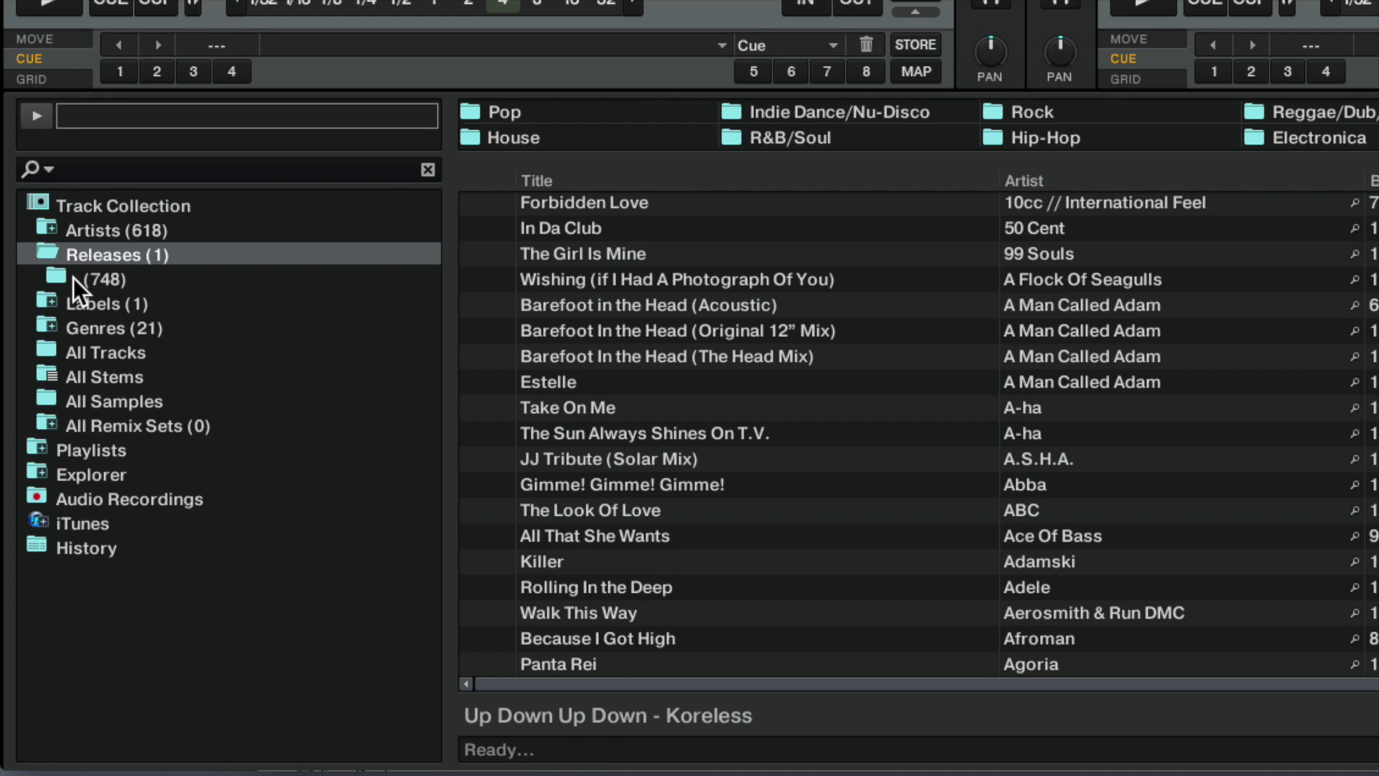
pyautogui.click(85, 348)
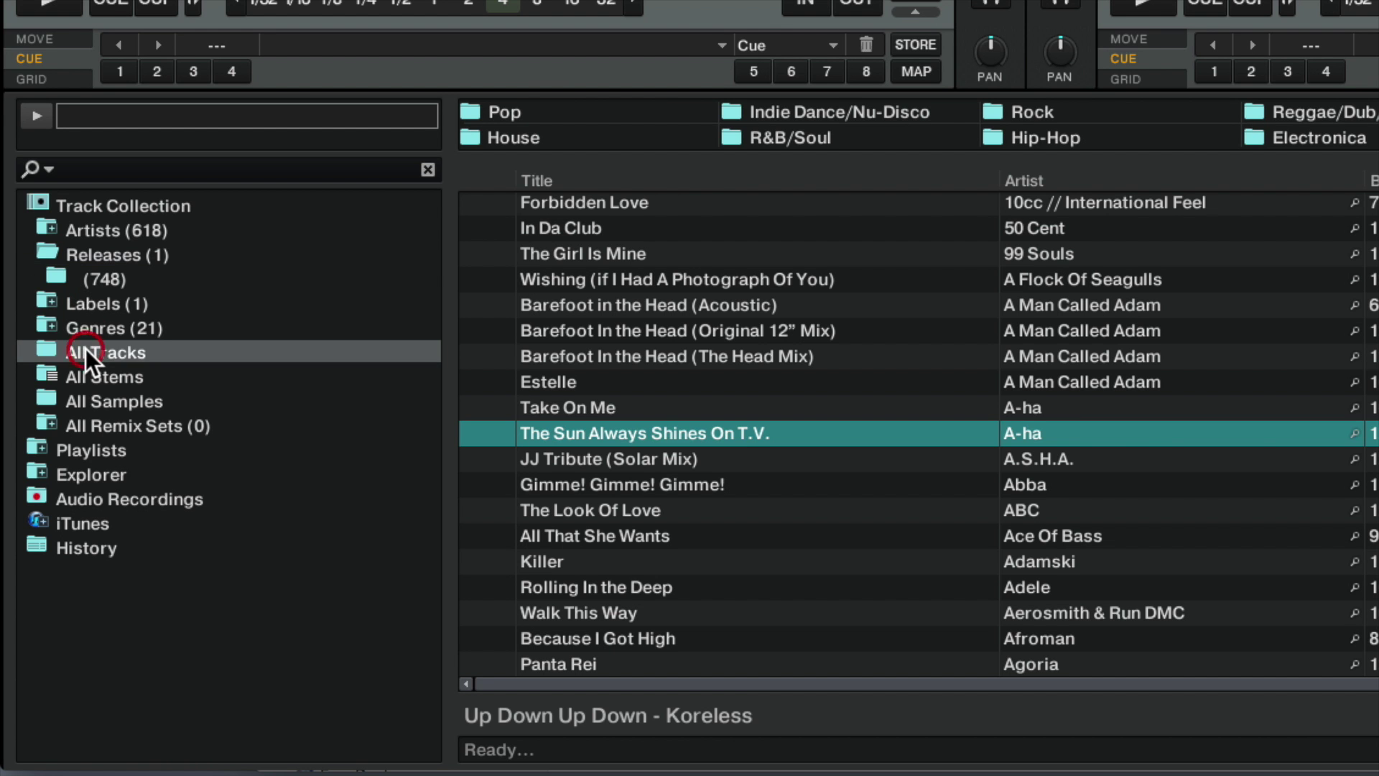
pyautogui.click(1120, 346)
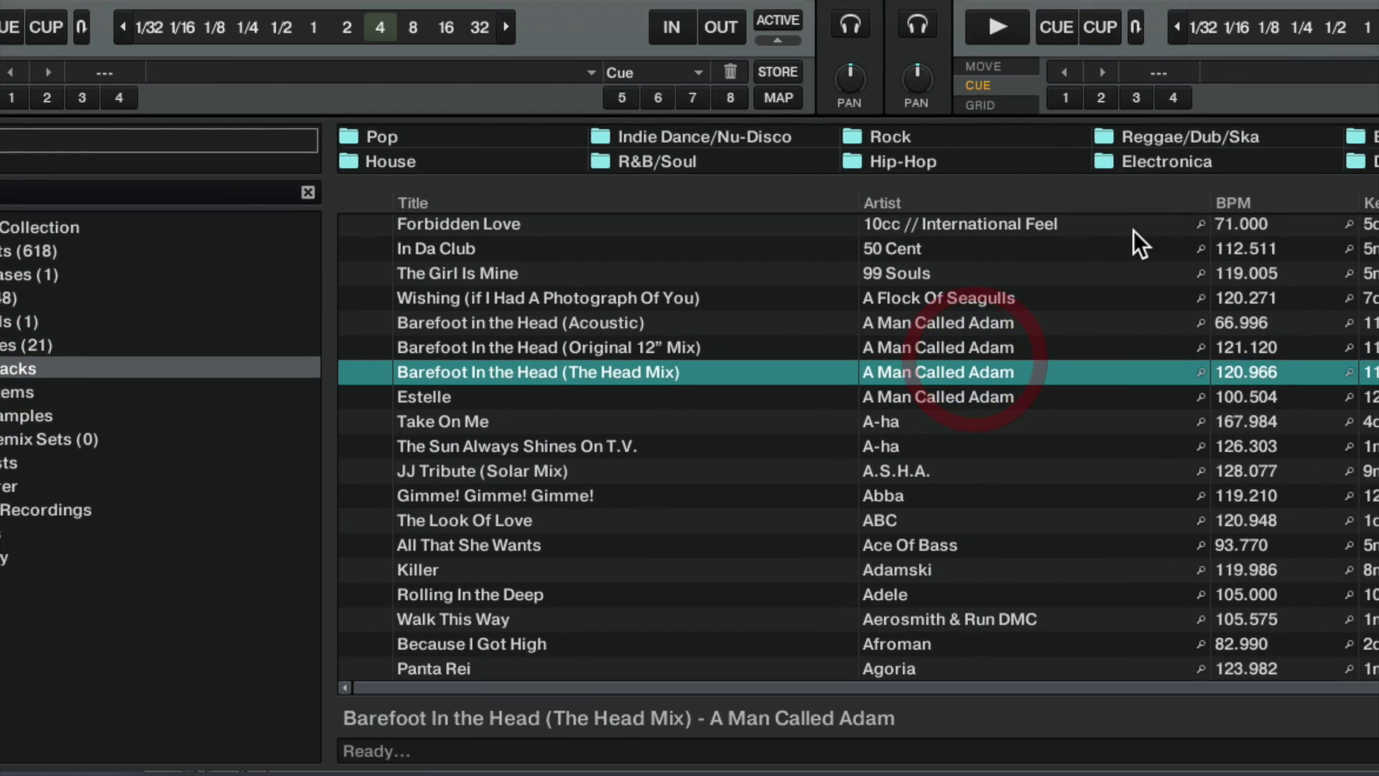
pyautogui.click(1308, 202)
pyautogui.scroll(-15, 1343, 334)
pyautogui.scroll(-20, 759, 388)
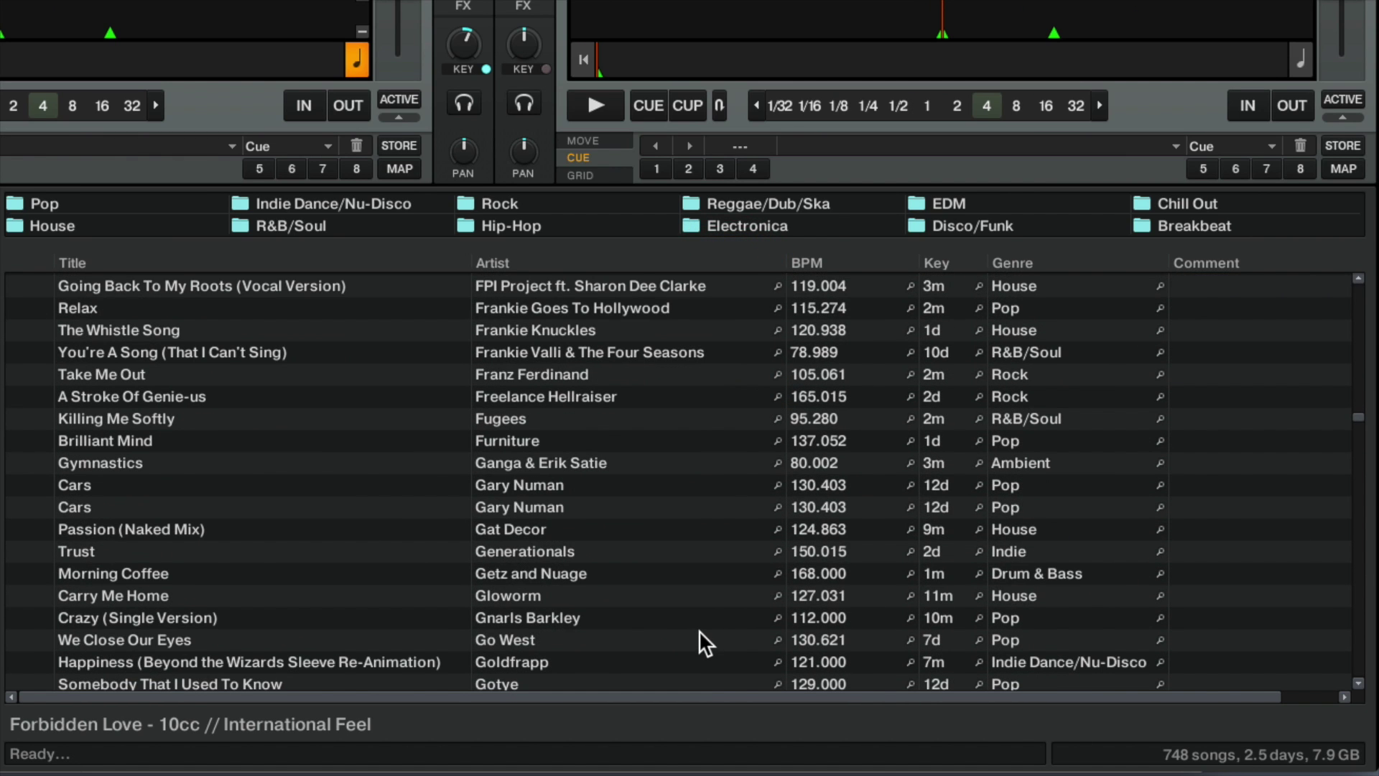
# Step: Tag the tracks from the top through We Close Our Eyes with Release 'Back room'
pyautogui.keyDown('shift'); pyautogui.click(699, 629); pyautogui.keyUp('shift')
pyautogui.rightClick(700, 630)
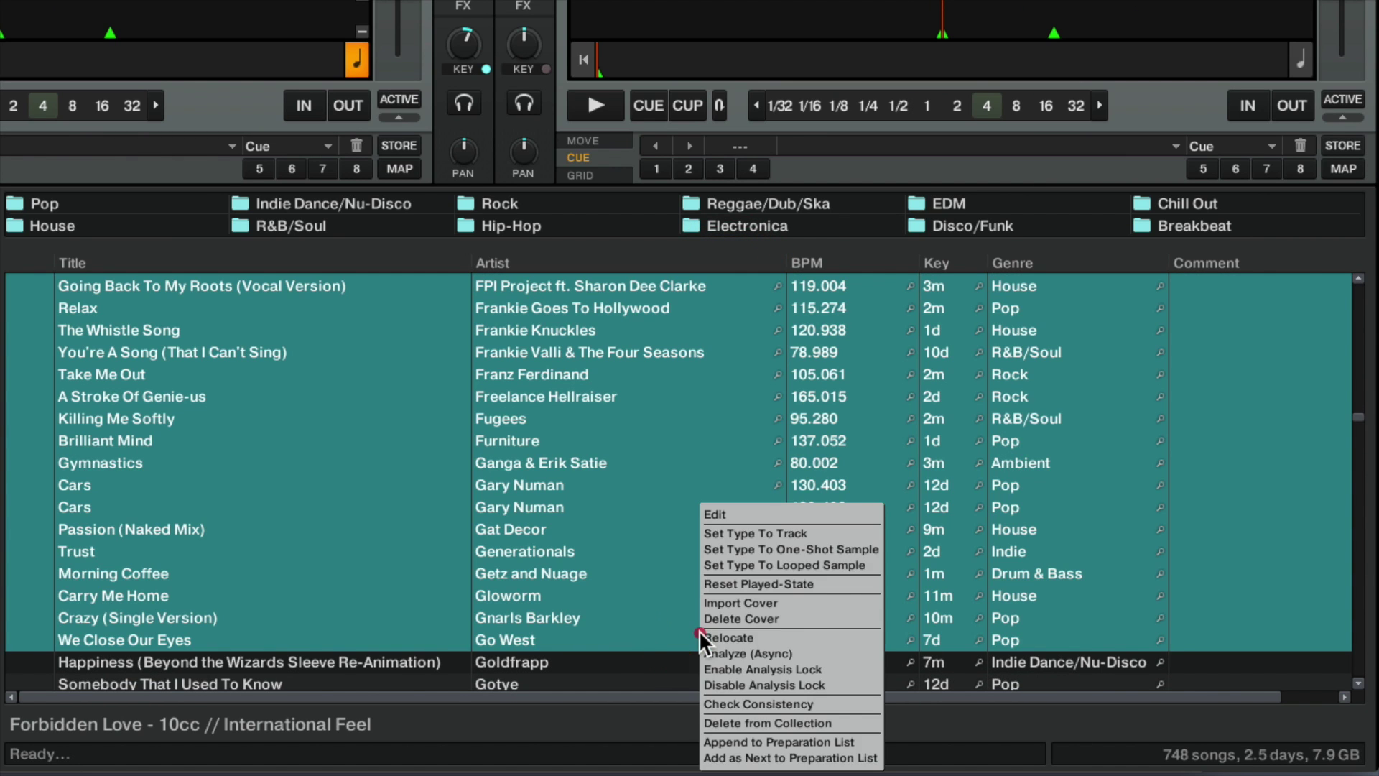
pyautogui.click(731, 510)
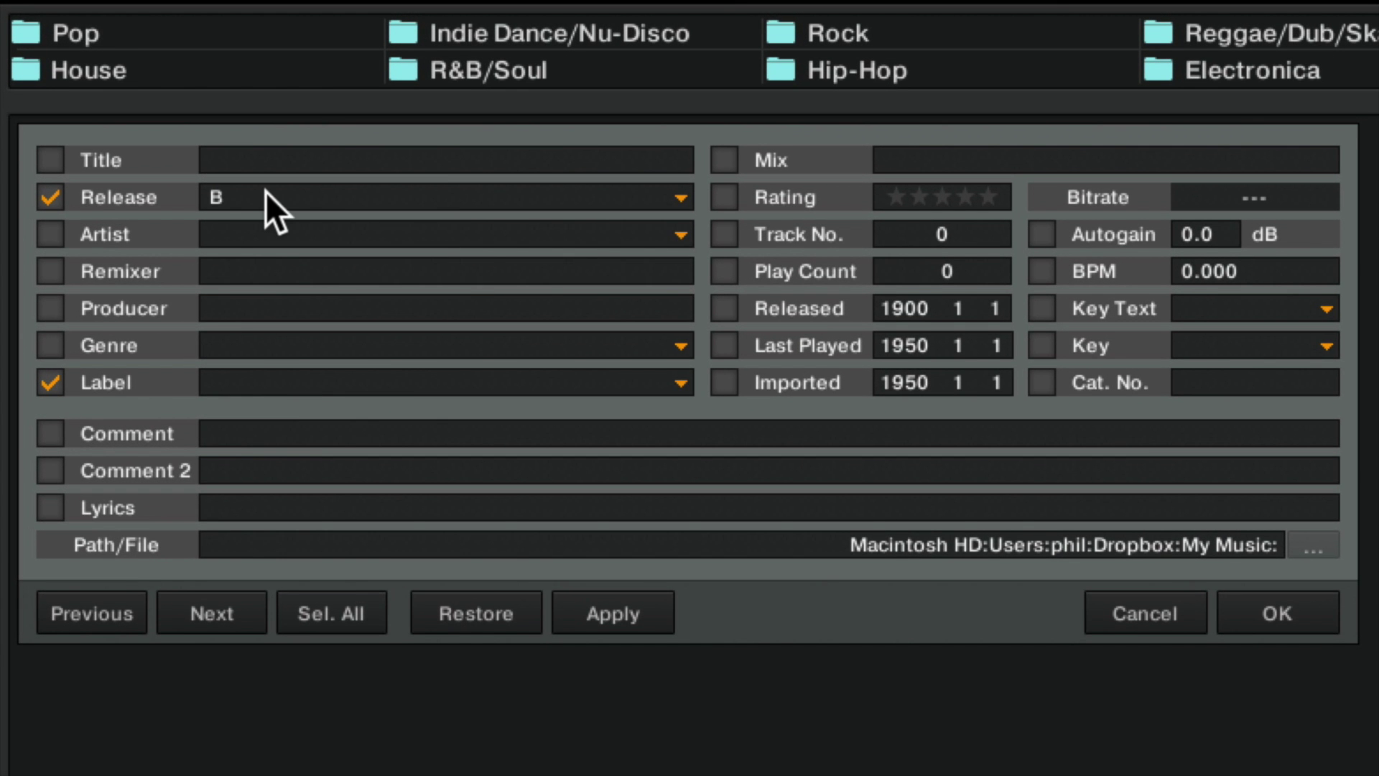
pyautogui.click(267, 192)
pyautogui.write('Back room')
pyautogui.click(1288, 612)
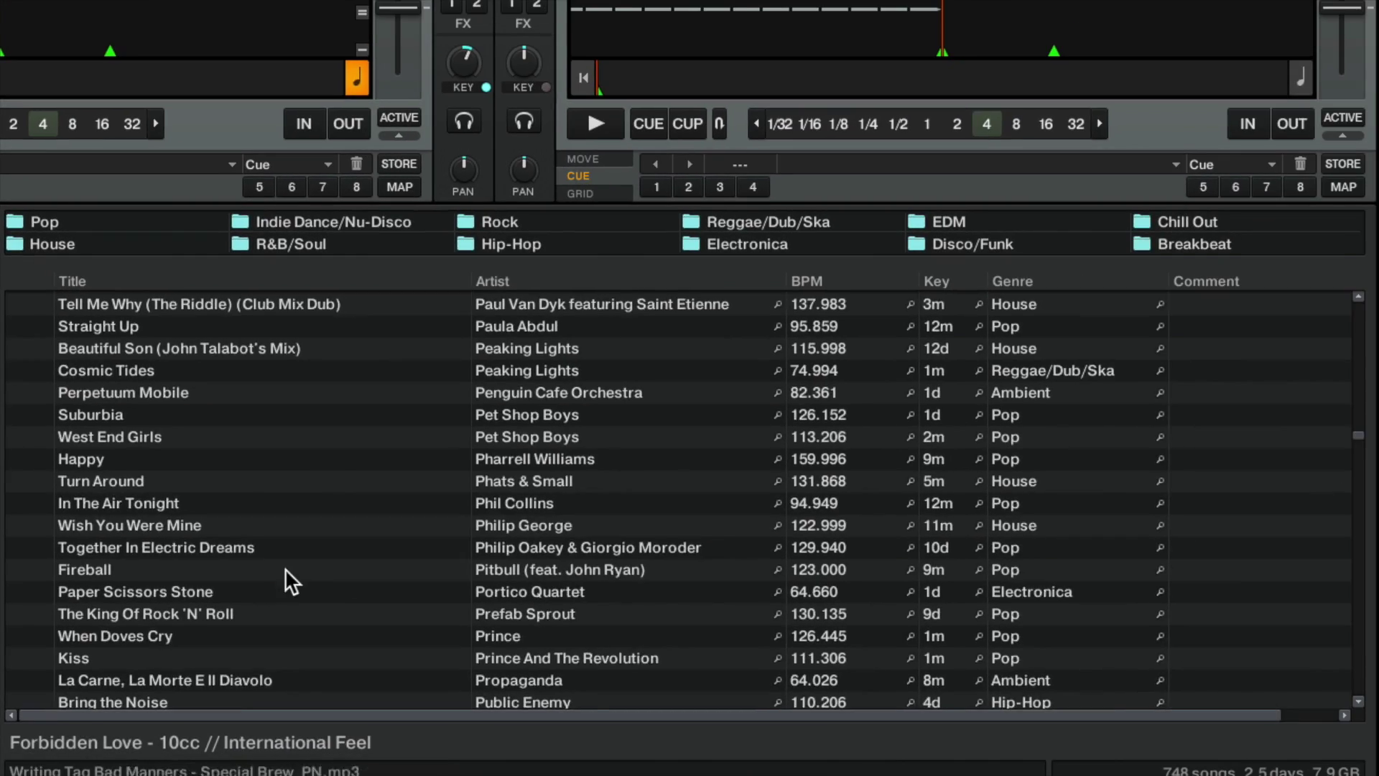
# Step: Add a Release column to the track list
pyautogui.scroll(10, 286, 578)
pyautogui.rightClick(1018, 281)
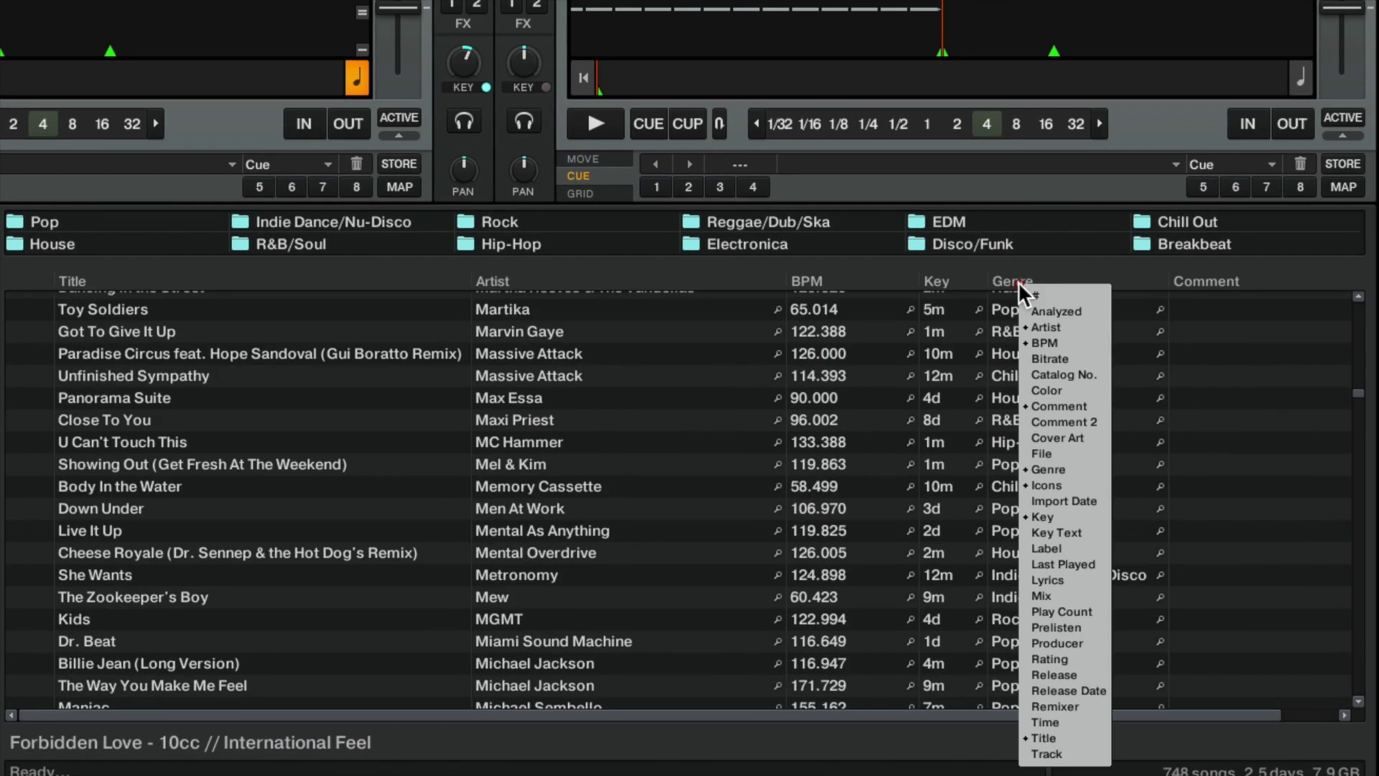
pyautogui.click(1046, 675)
pyautogui.scroll(20, 846, 454)
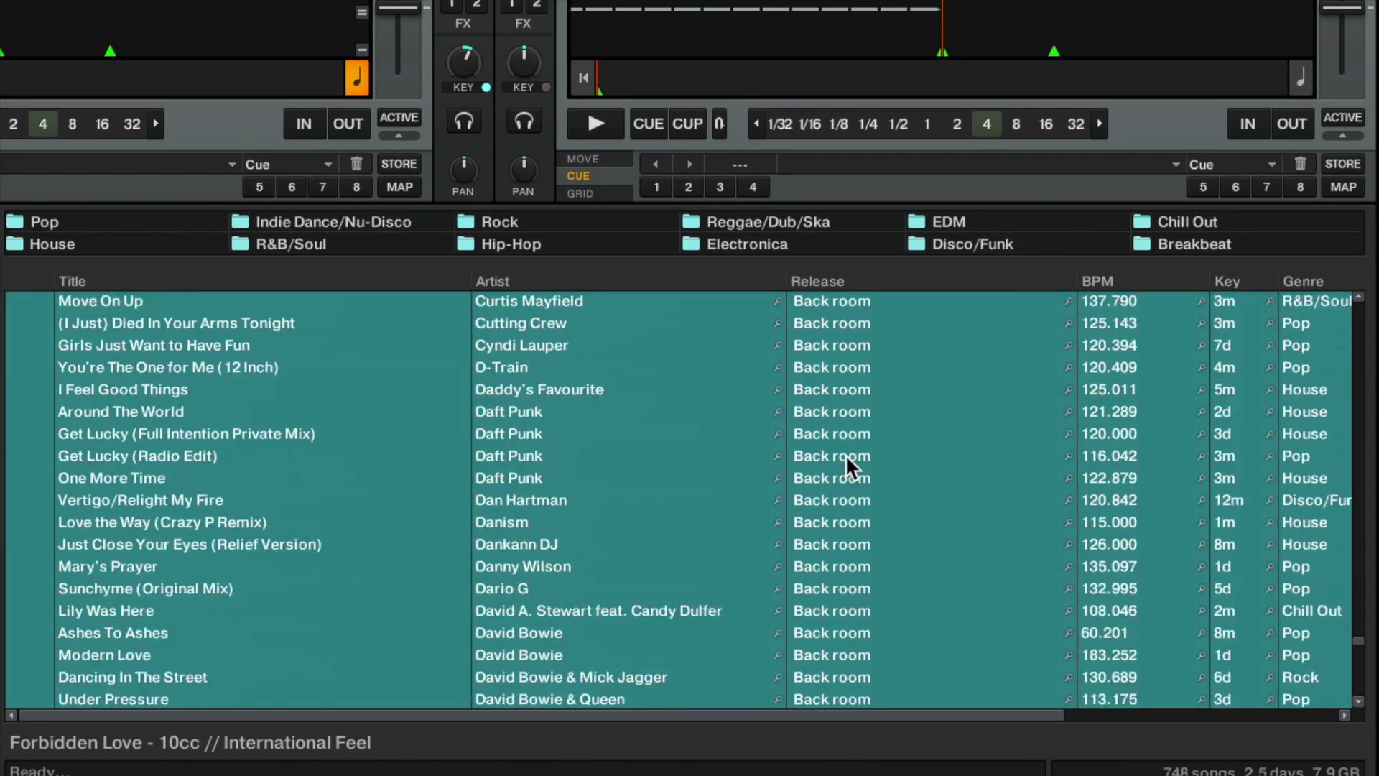
pyautogui.scroll(15, 846, 454)
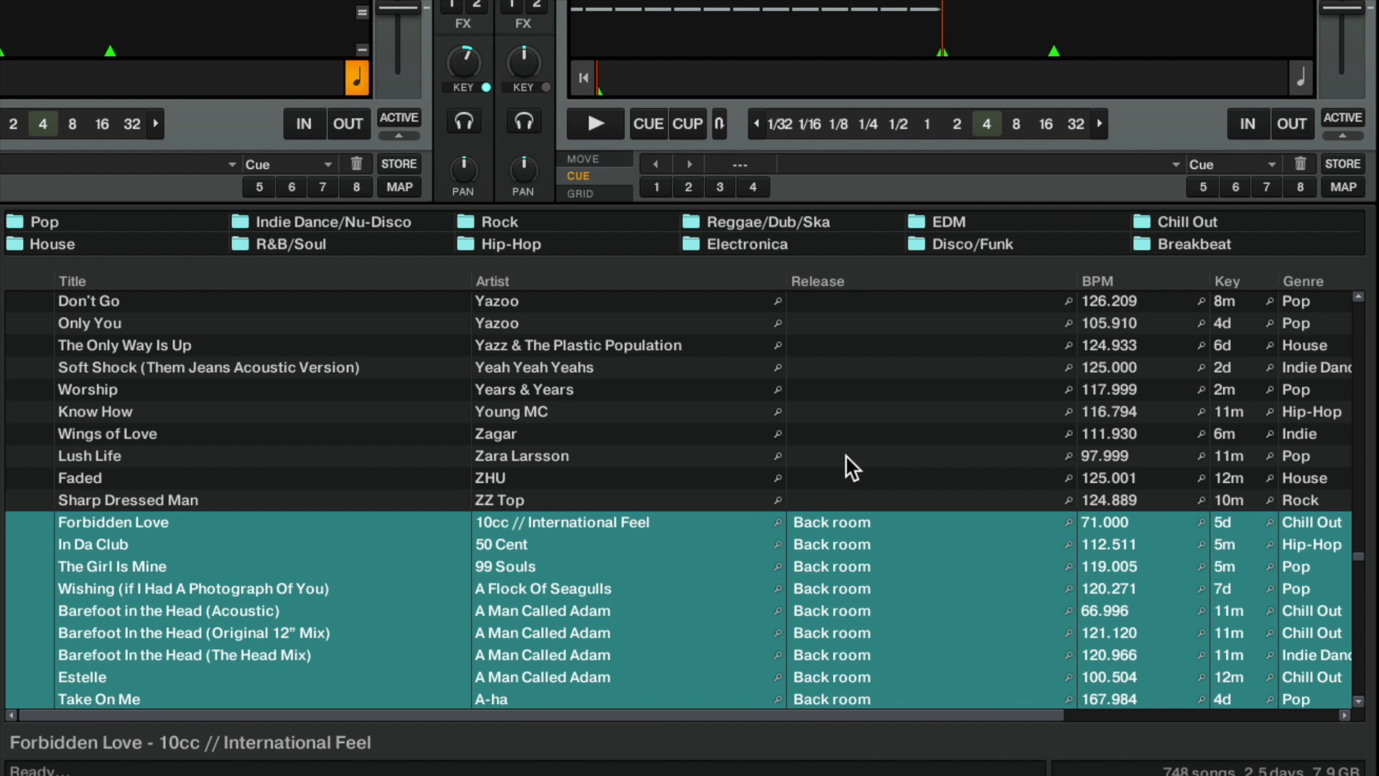
# Step: Tag the block of tracks from Devotion onward with Release 'Peak time'
pyautogui.click(834, 495)
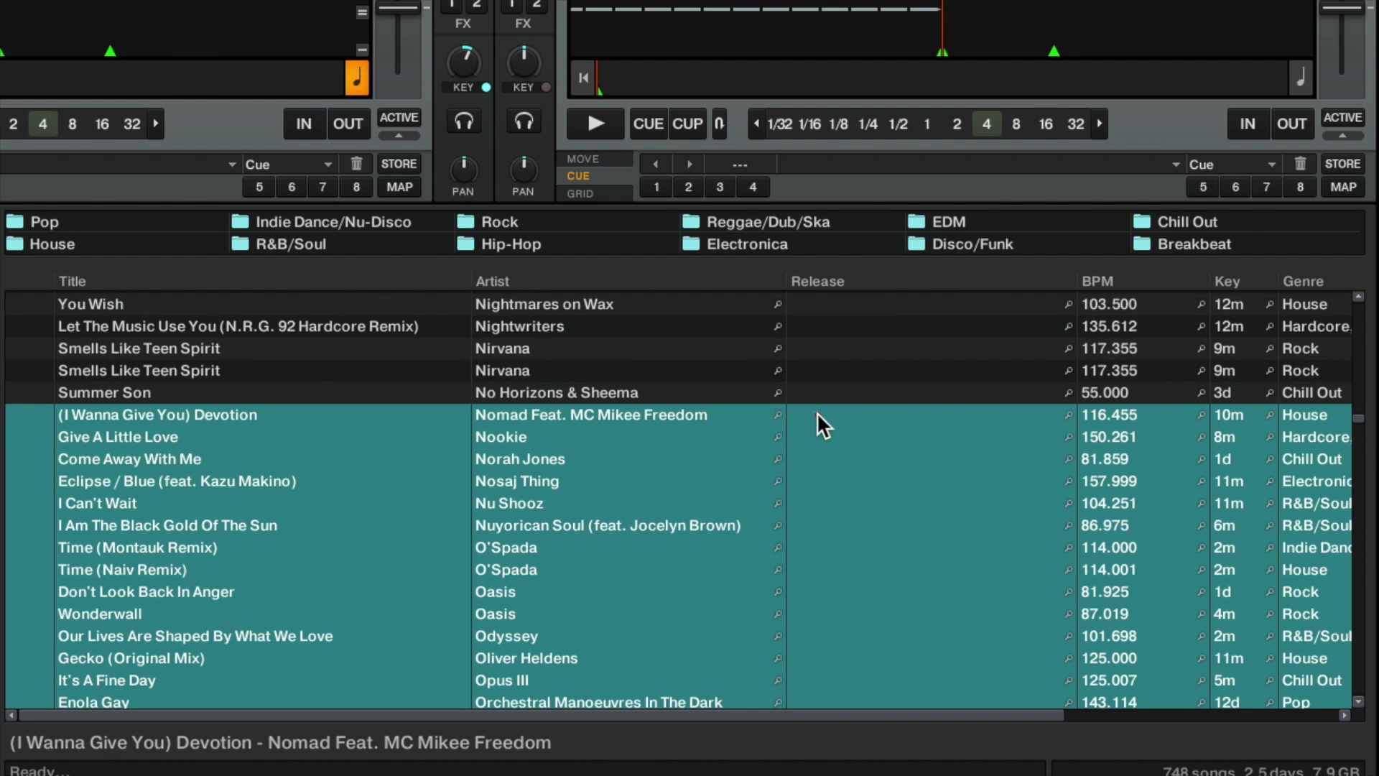
pyautogui.rightClick(817, 412)
pyautogui.click(825, 423)
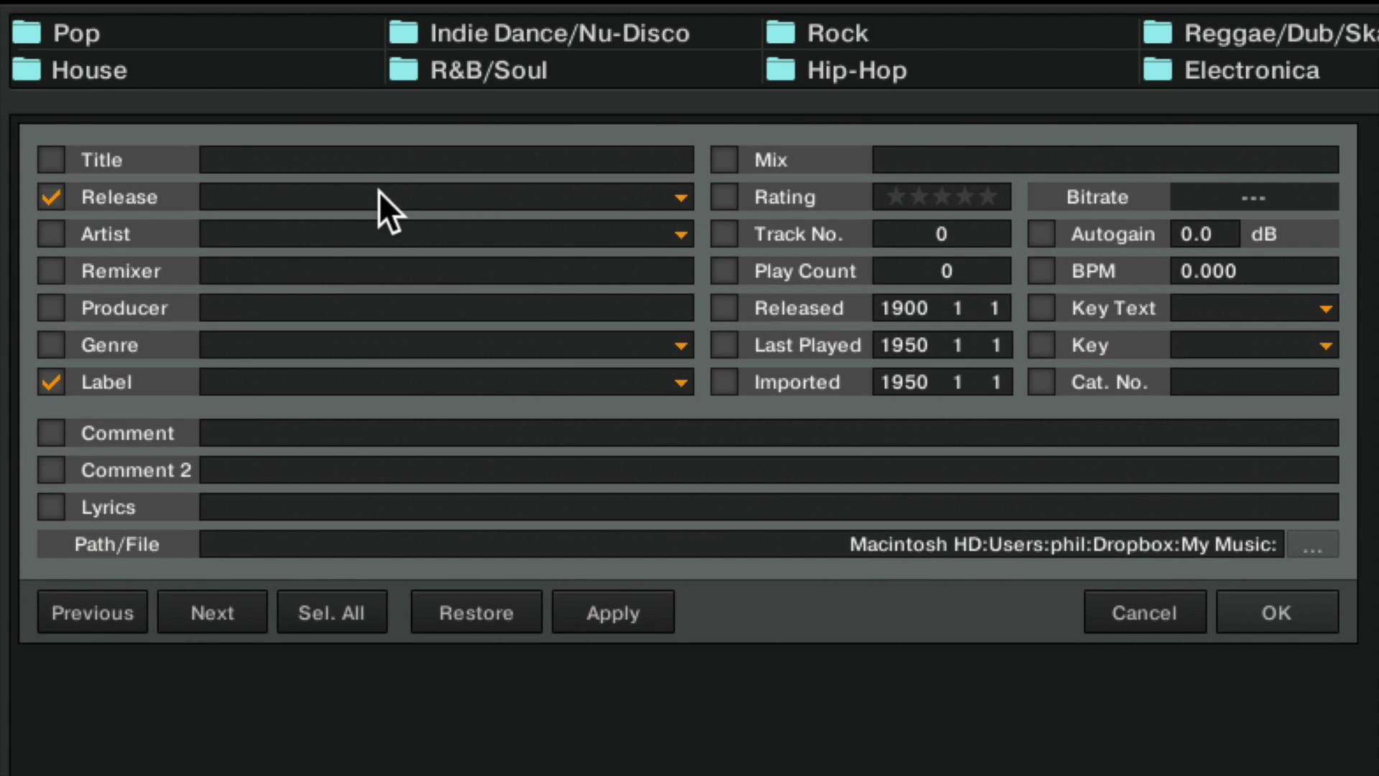
pyautogui.click(374, 195)
pyautogui.write('Peak time')
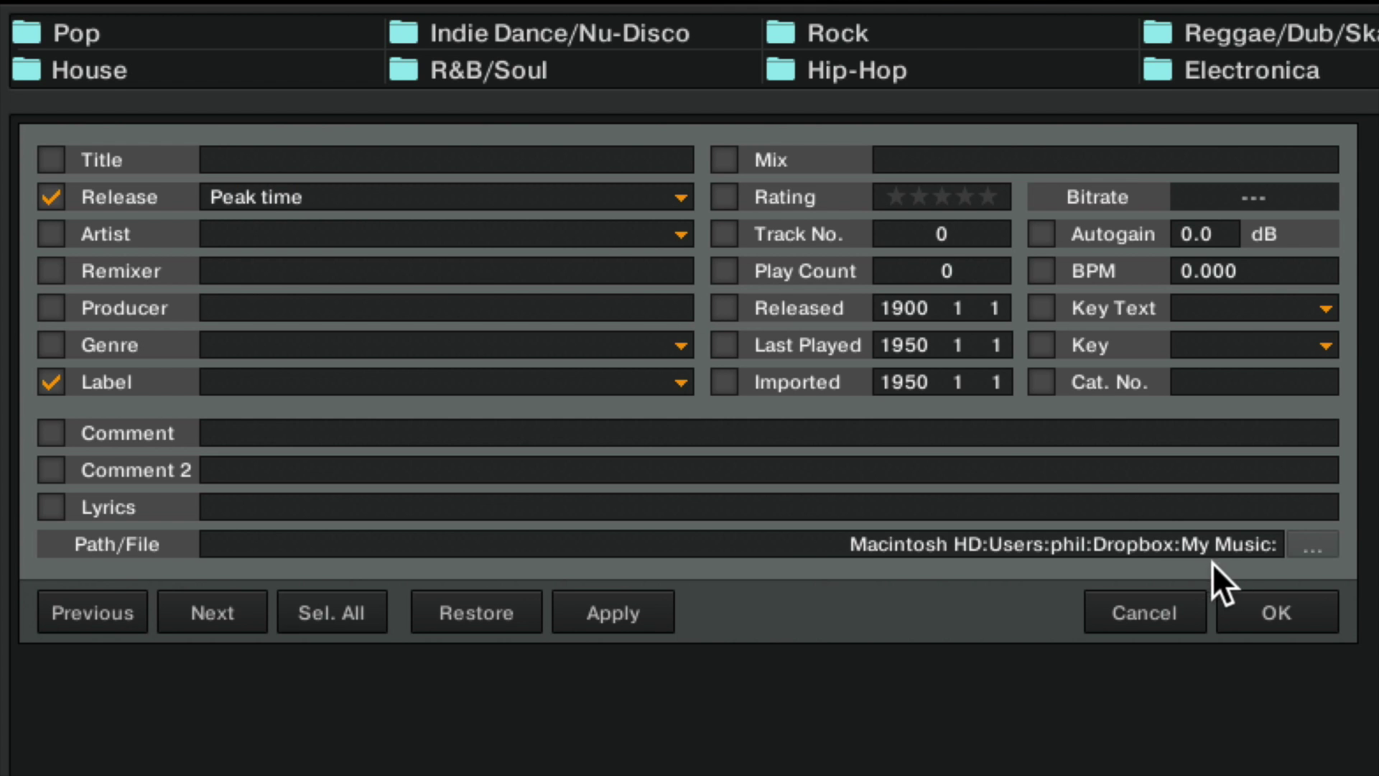
pyautogui.click(1264, 611)
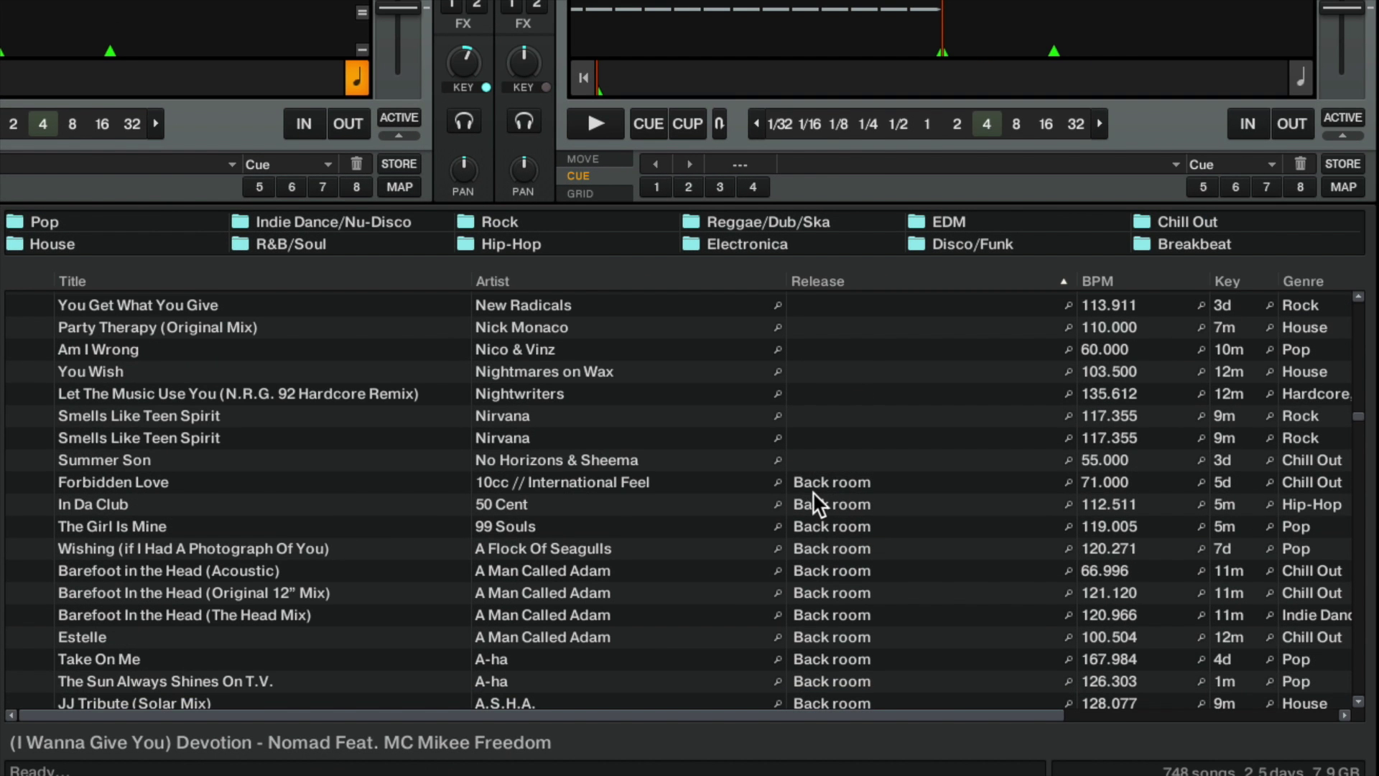
# Step: Tag all remaining blank-release tracks, through Summer Son, with Release 'Warm up'
pyautogui.click(820, 469)
pyautogui.hotkey('ctrl', 'a')
pyautogui.rightClick(809, 303)
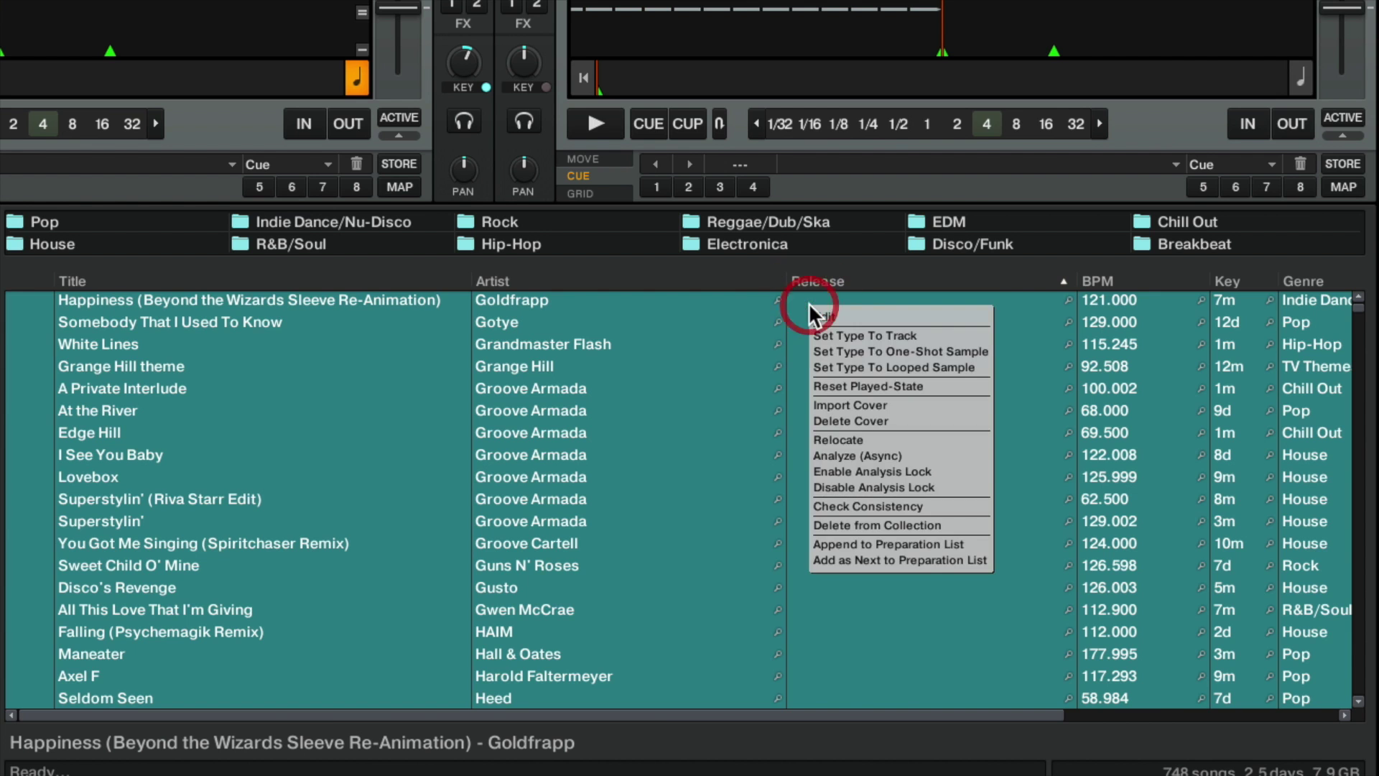
pyautogui.click(823, 315)
pyautogui.write('Warm up')
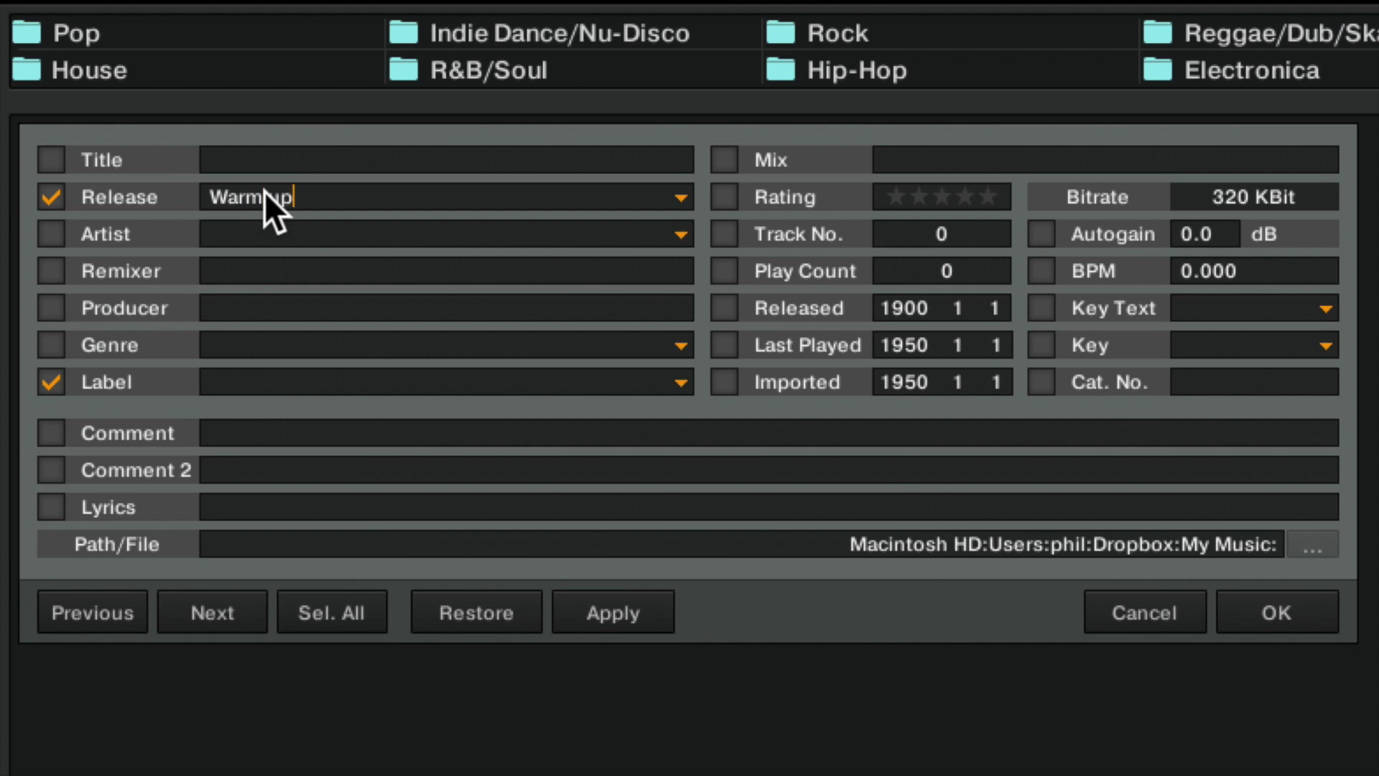
pyautogui.press('Return')
pyautogui.click(90, 465)
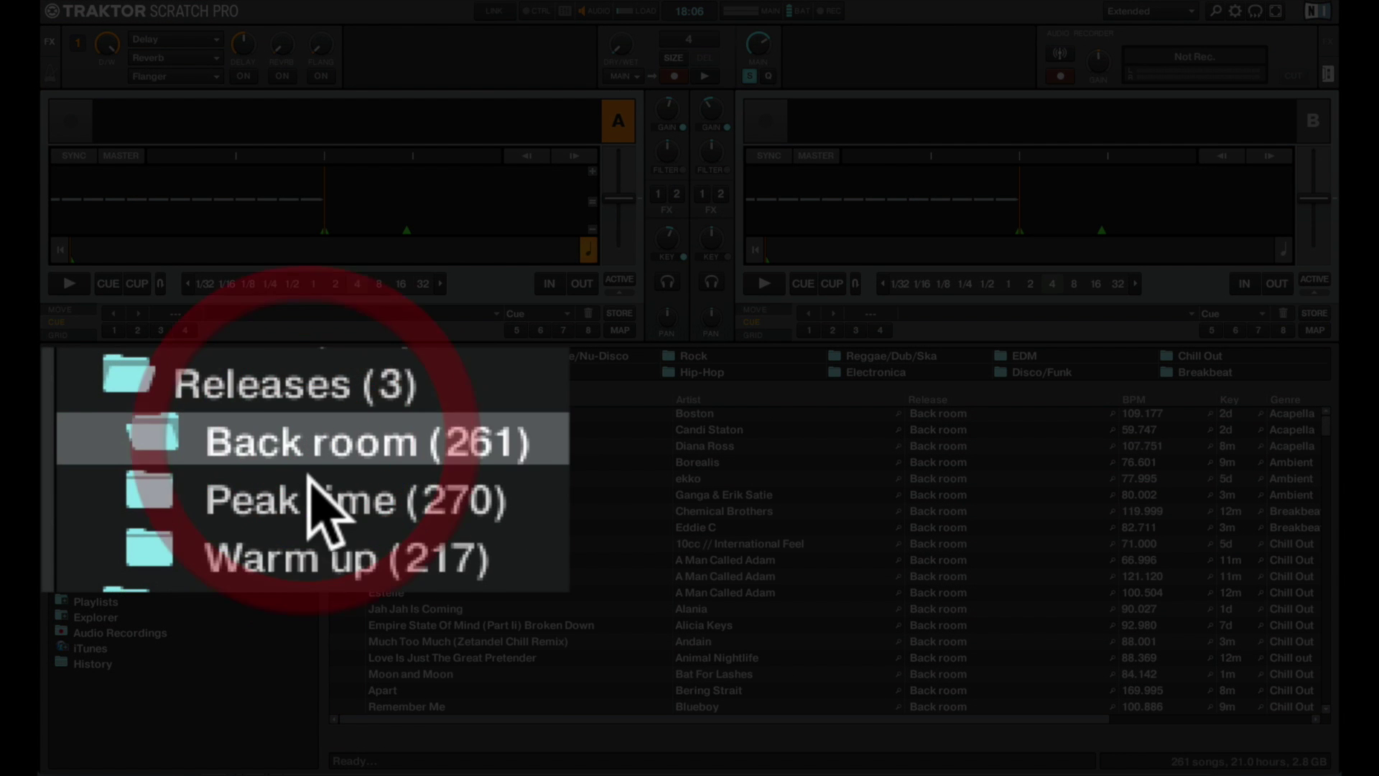
pyautogui.click(320, 502)
pyautogui.click(324, 561)
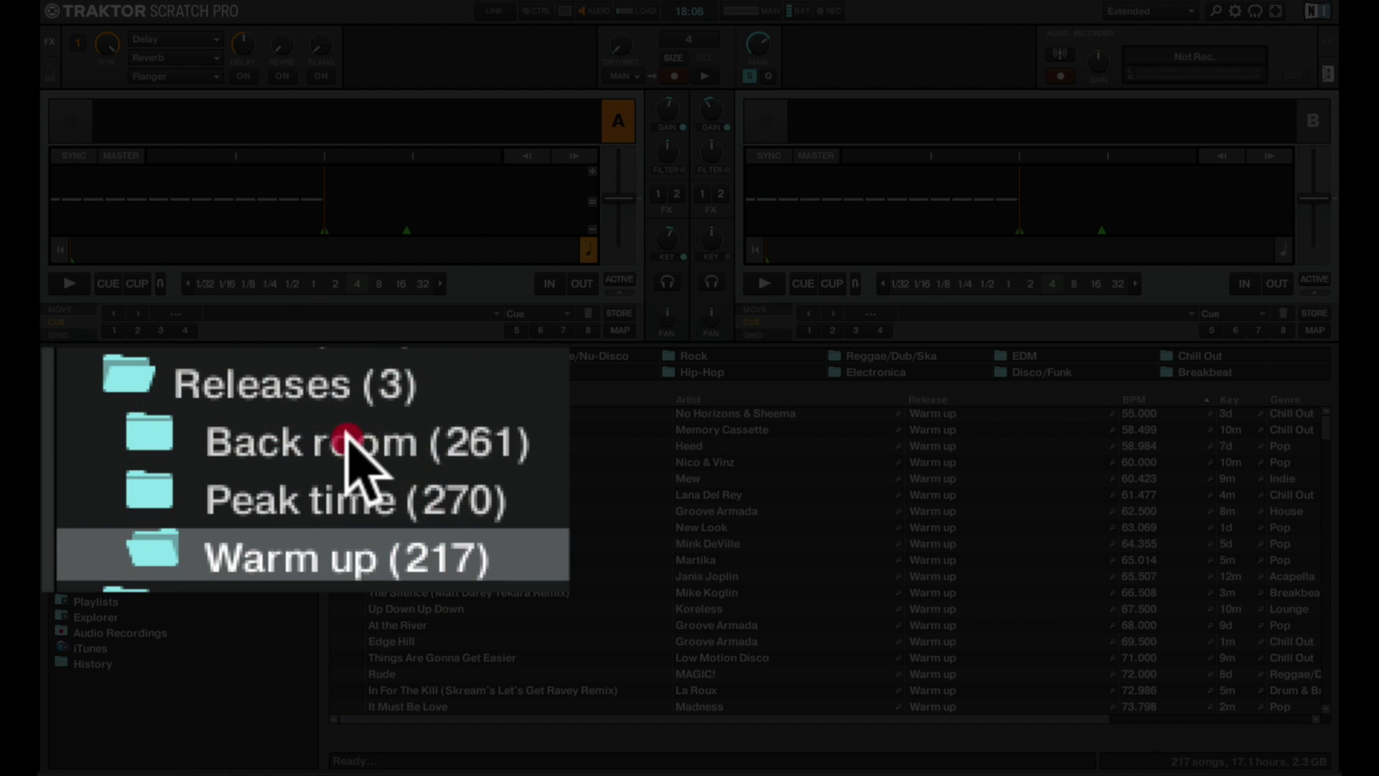
pyautogui.click(130, 464)
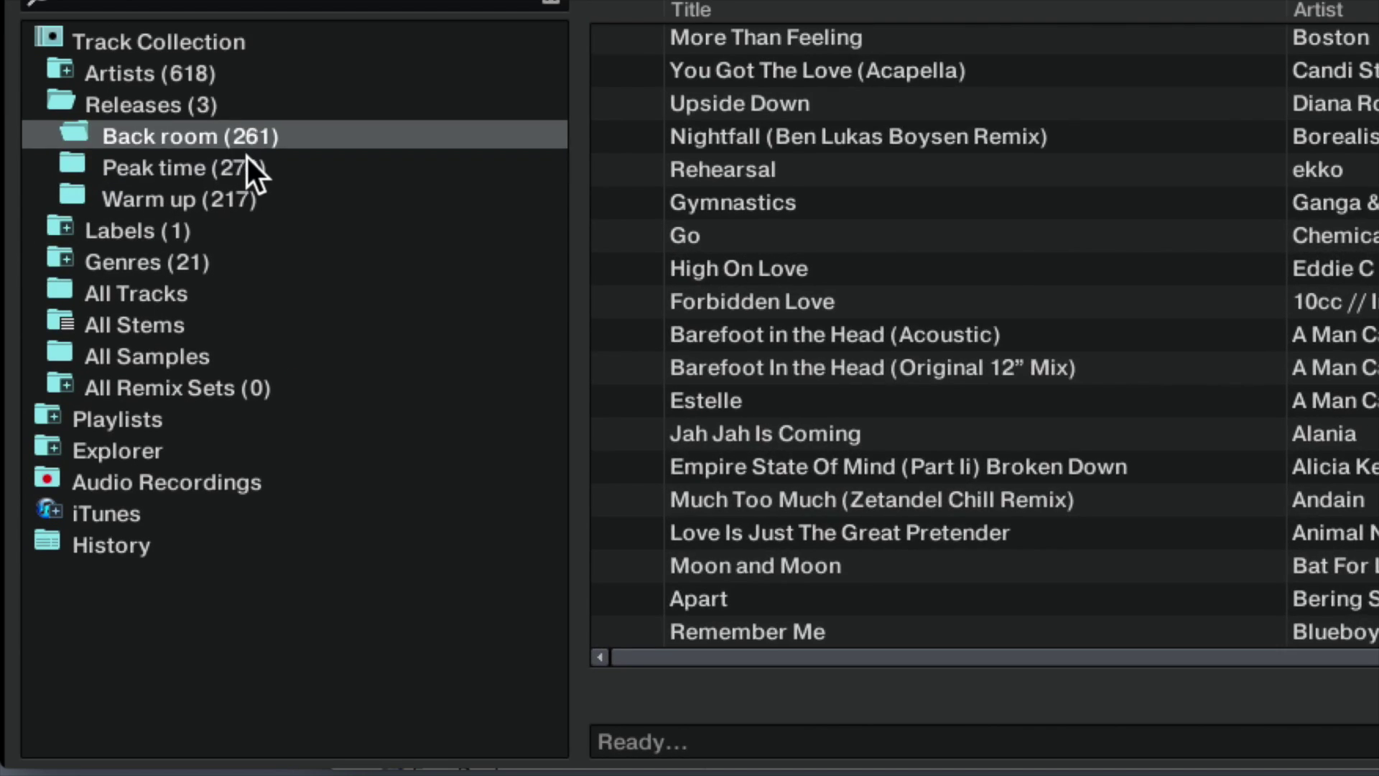
# Step: Switch from the Peak time to the Warm up release list, sorting by BPM, Key, then Genre
pyautogui.click(245, 165)
pyautogui.click(238, 199)
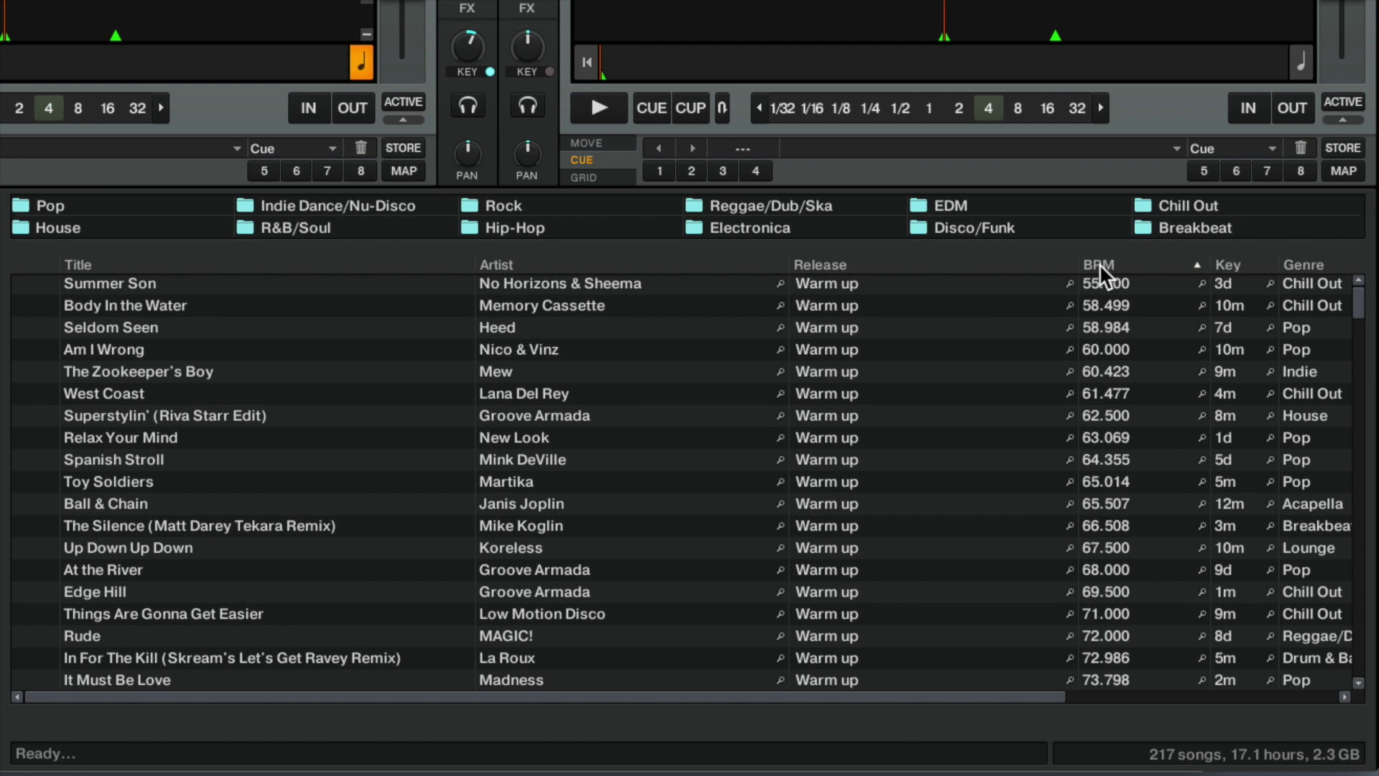
pyautogui.click(1099, 264)
pyautogui.click(1227, 267)
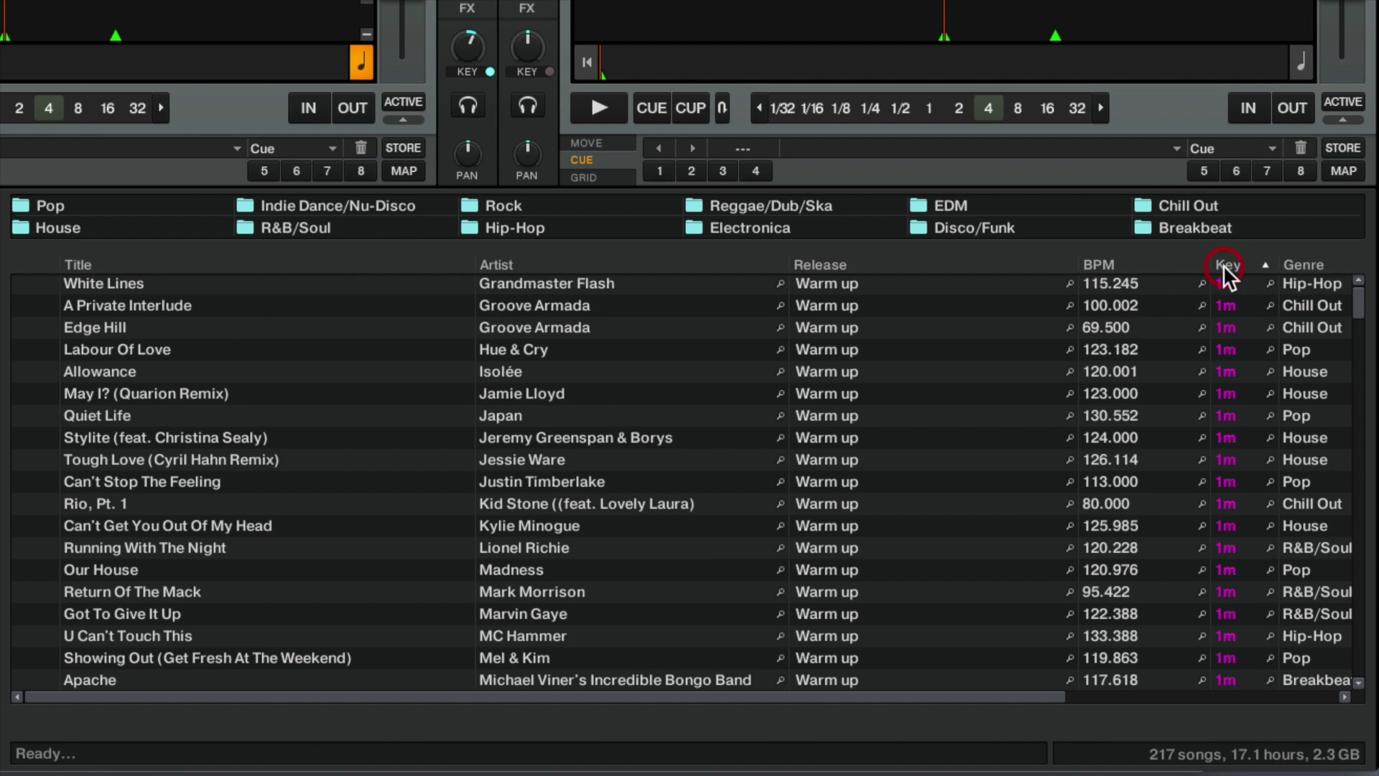
pyautogui.click(1315, 264)
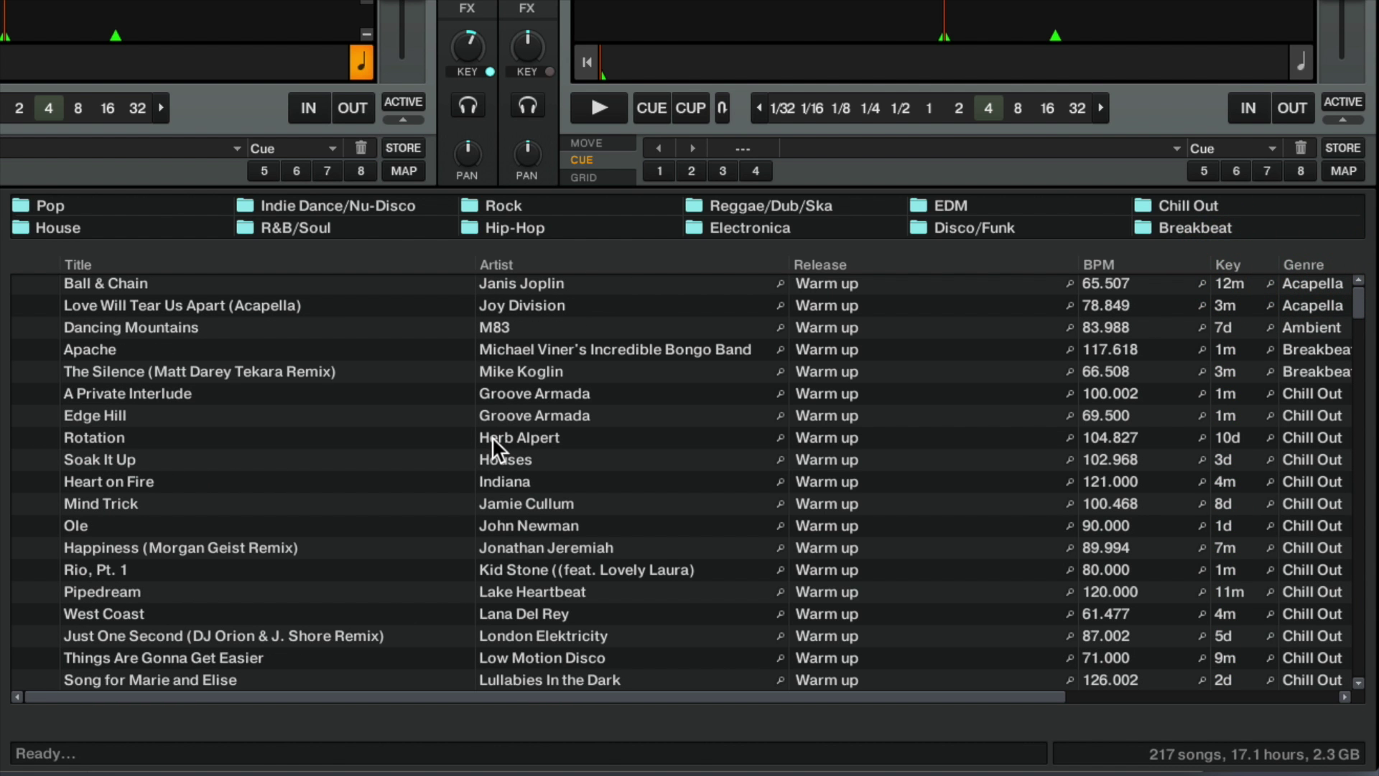